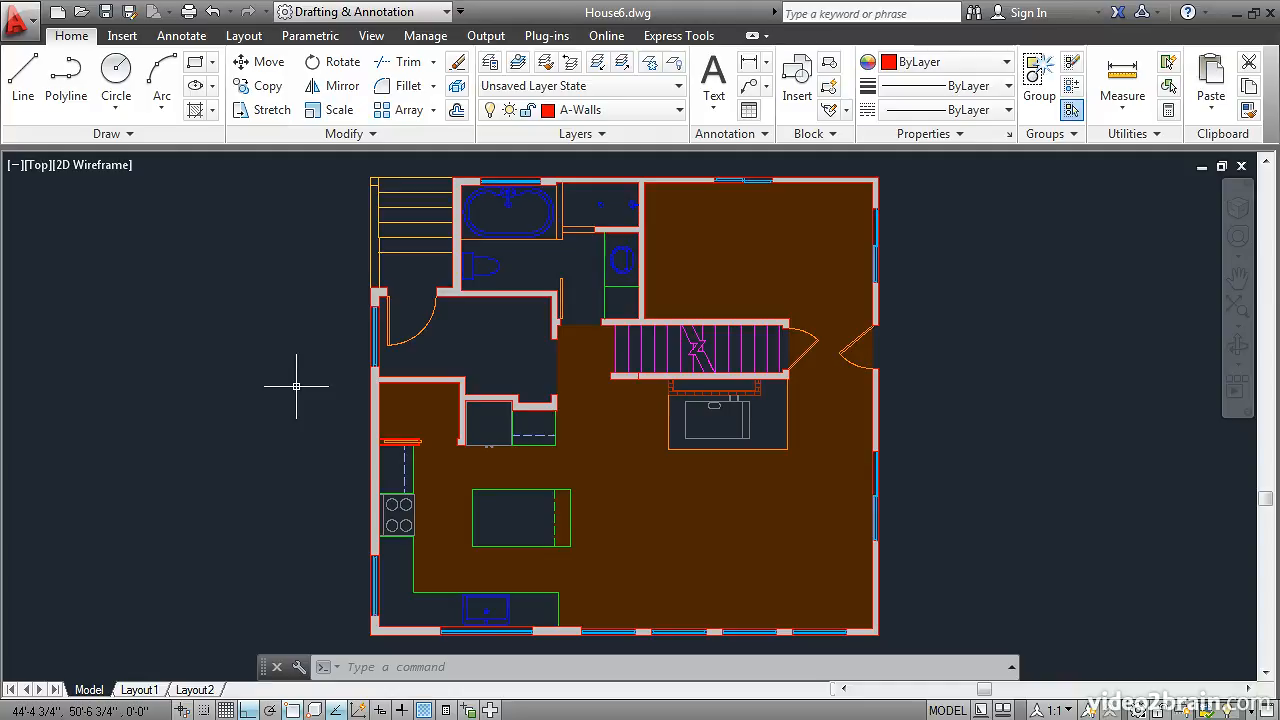
Set the current lineweight for new objects to 0.70 mm in the Lineweight Settings.
type("LW")
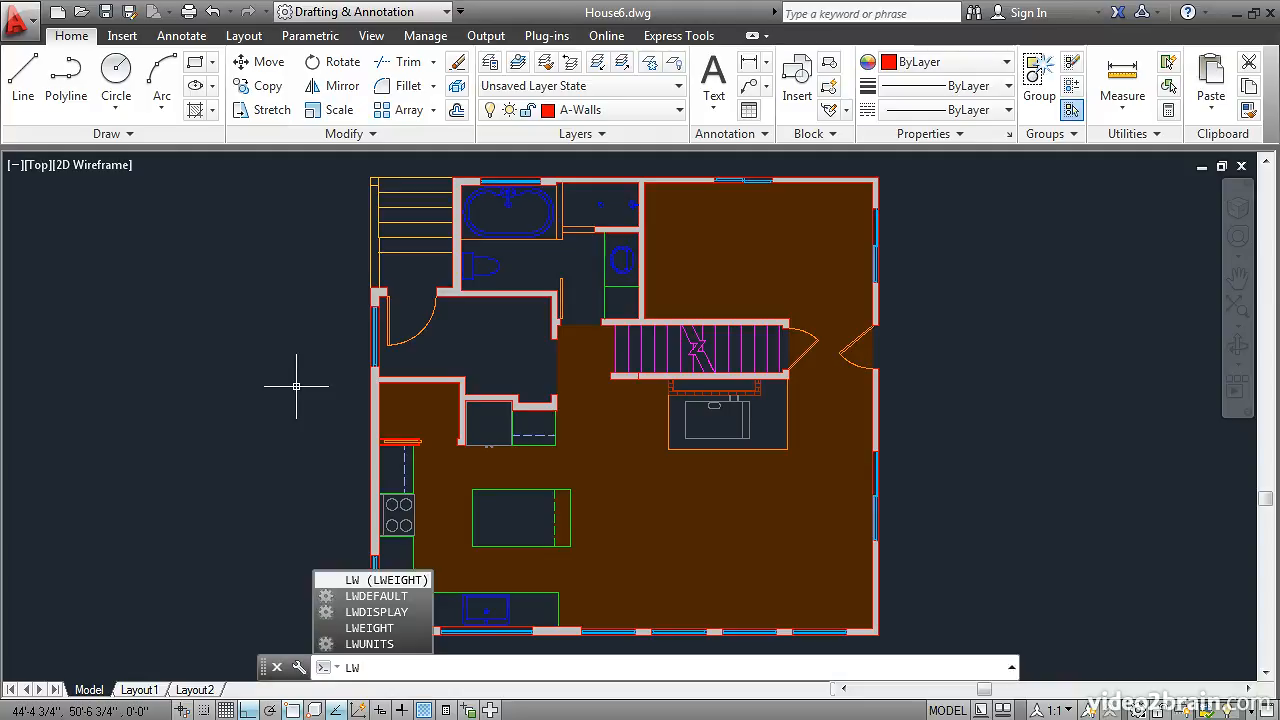
key("Return")
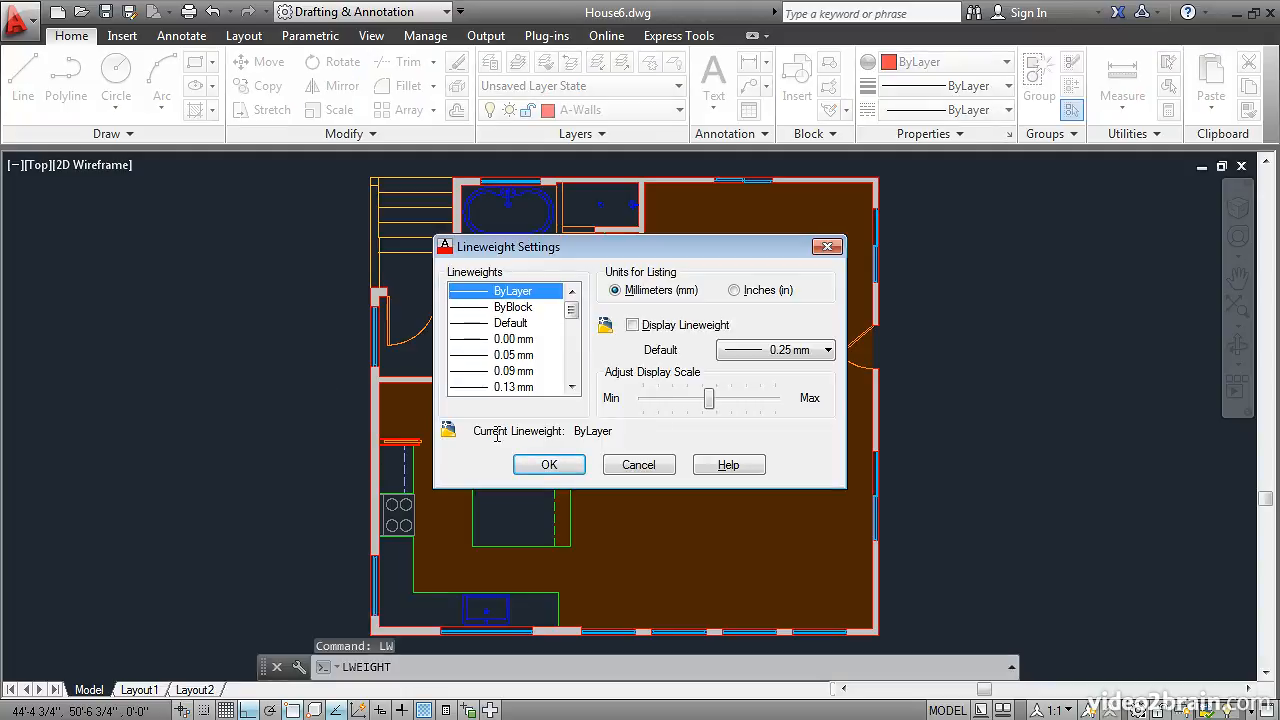
left_click_drag(571, 311, 575, 363)
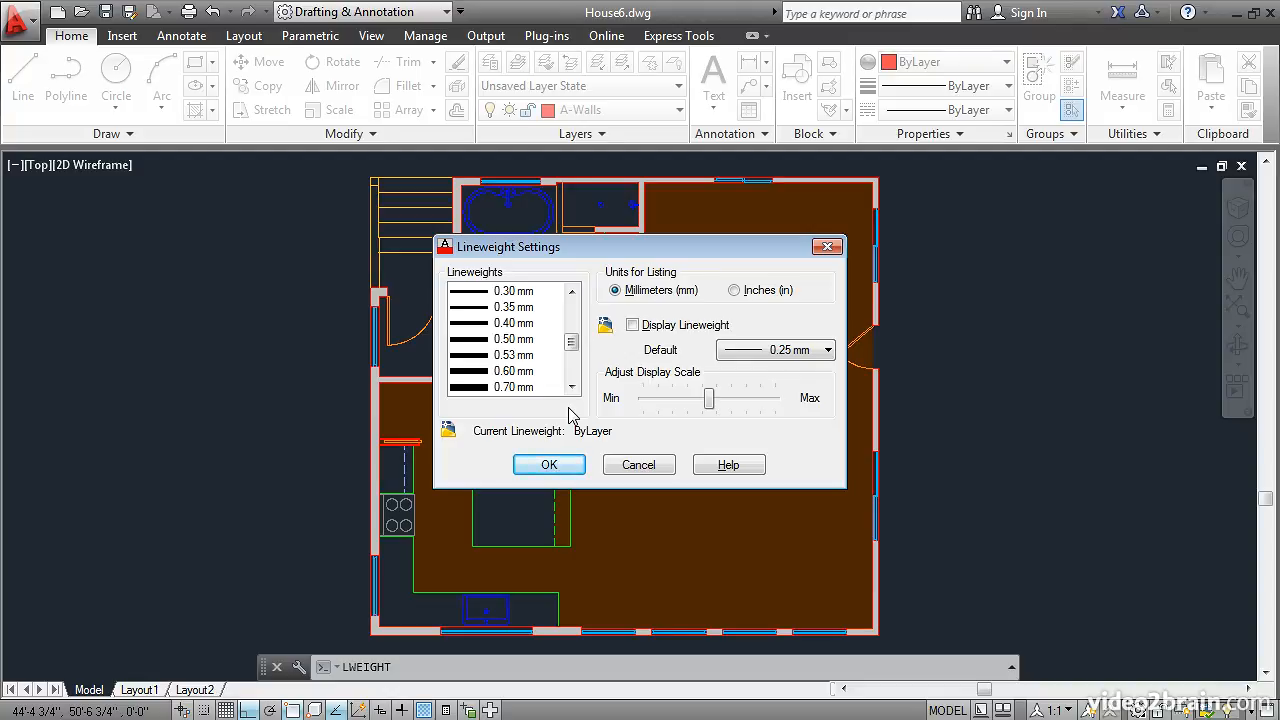
left_click(524, 340)
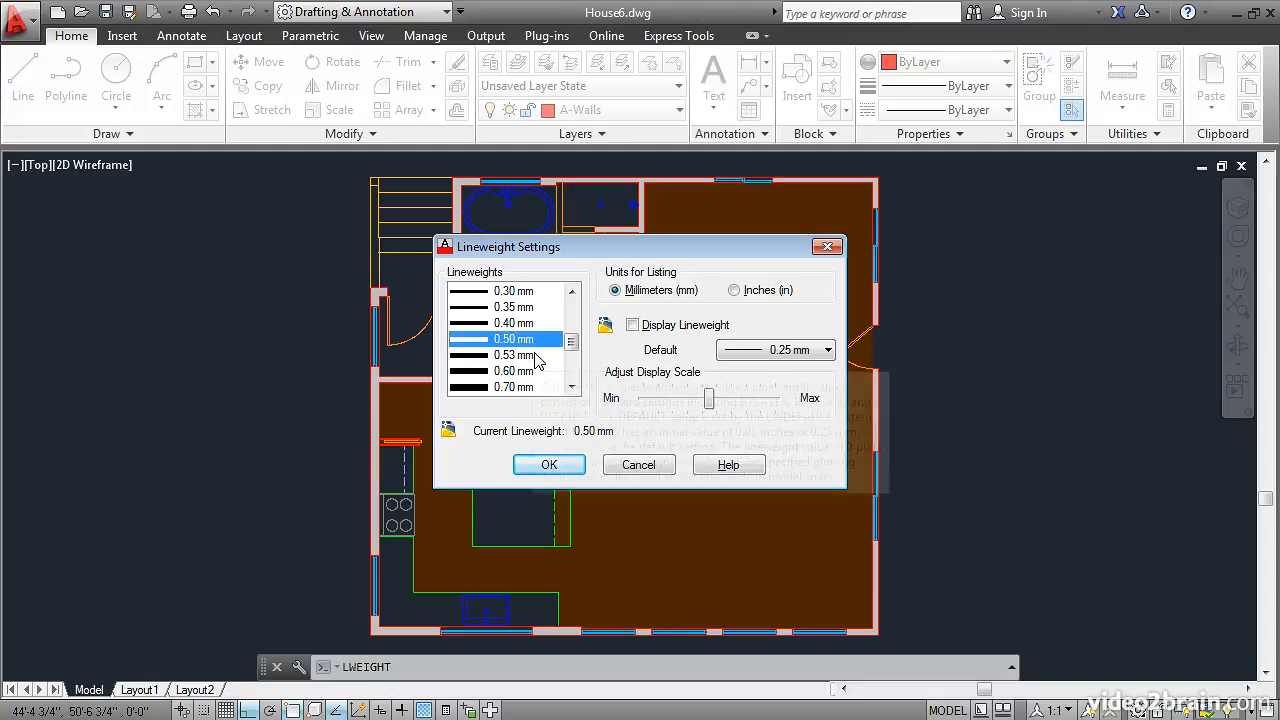
left_click(505, 387)
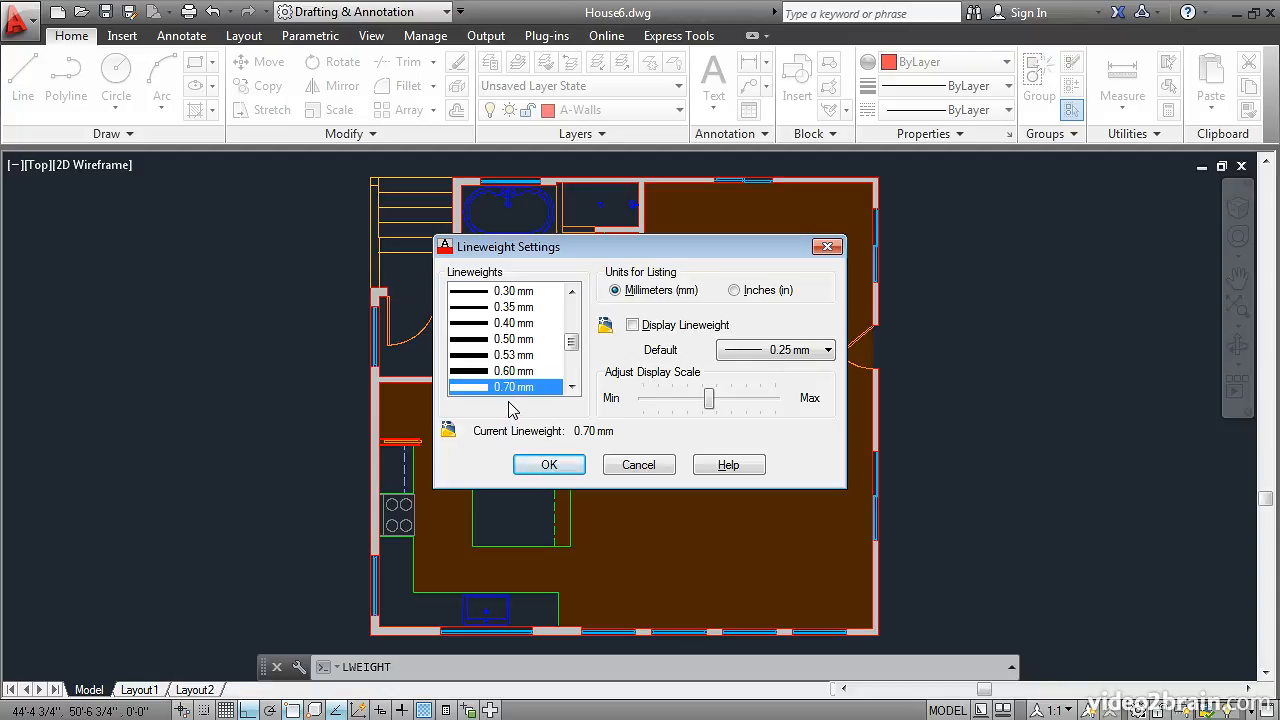
left_click(540, 465)
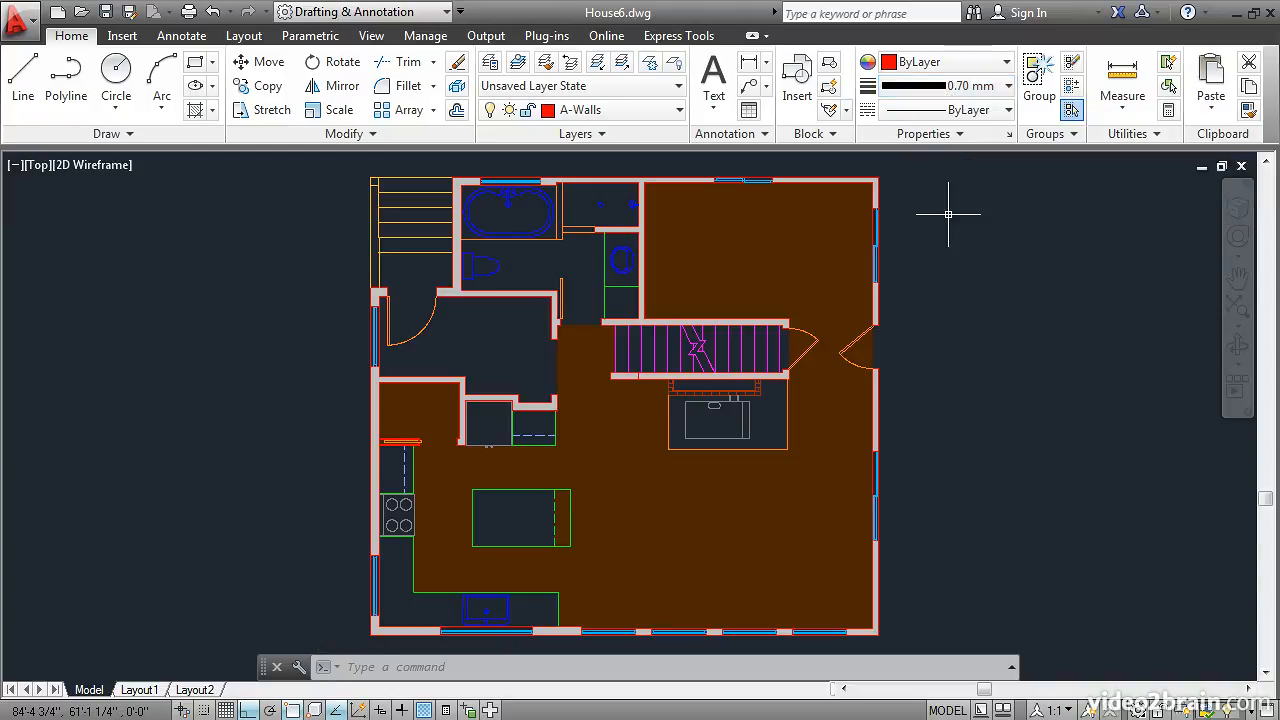
Draw a single horizontal line in the empty area to the right of the floor plan's upper room.
left_click(23, 75)
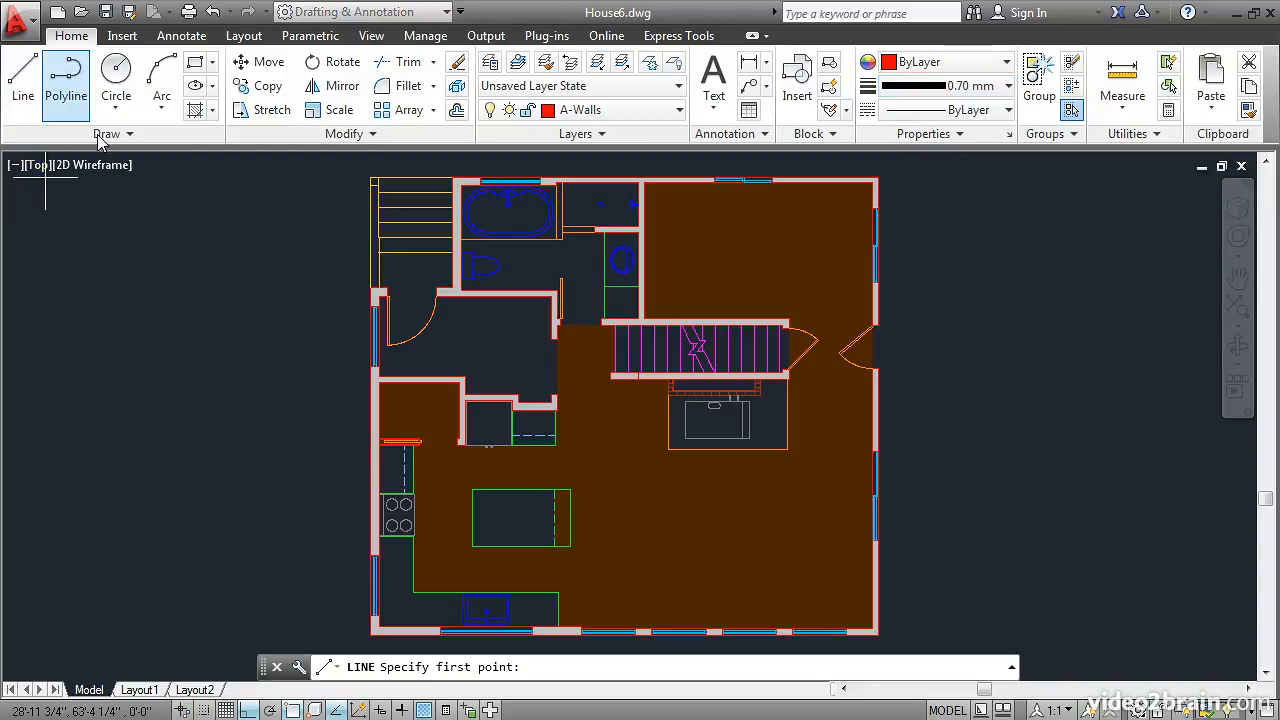
left_click(927, 253)
left_click(1043, 253)
key("Return")
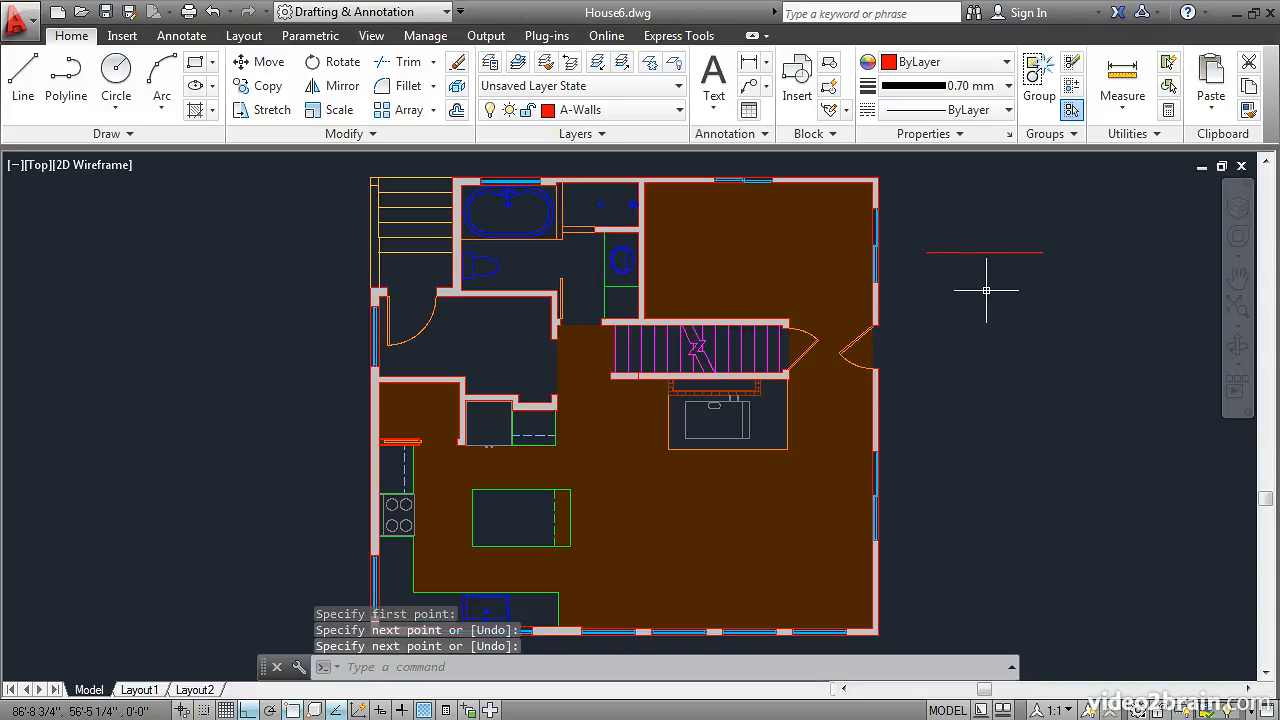
Turn on the display of lineweights in the drawing to show the new line's thickness.
scroll(986, 290, "up", 2)
scroll(986, 286, "up", 3)
middle_click_drag(881, 237, 771, 408)
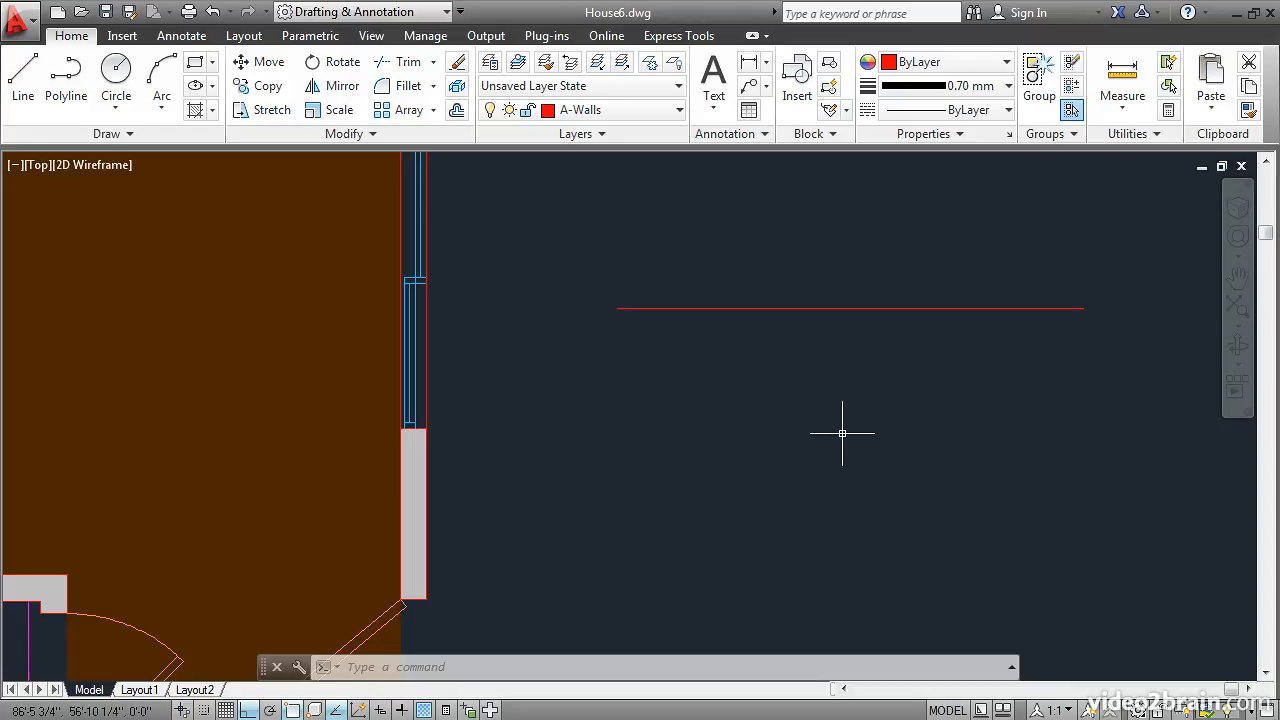
left_click(402, 710)
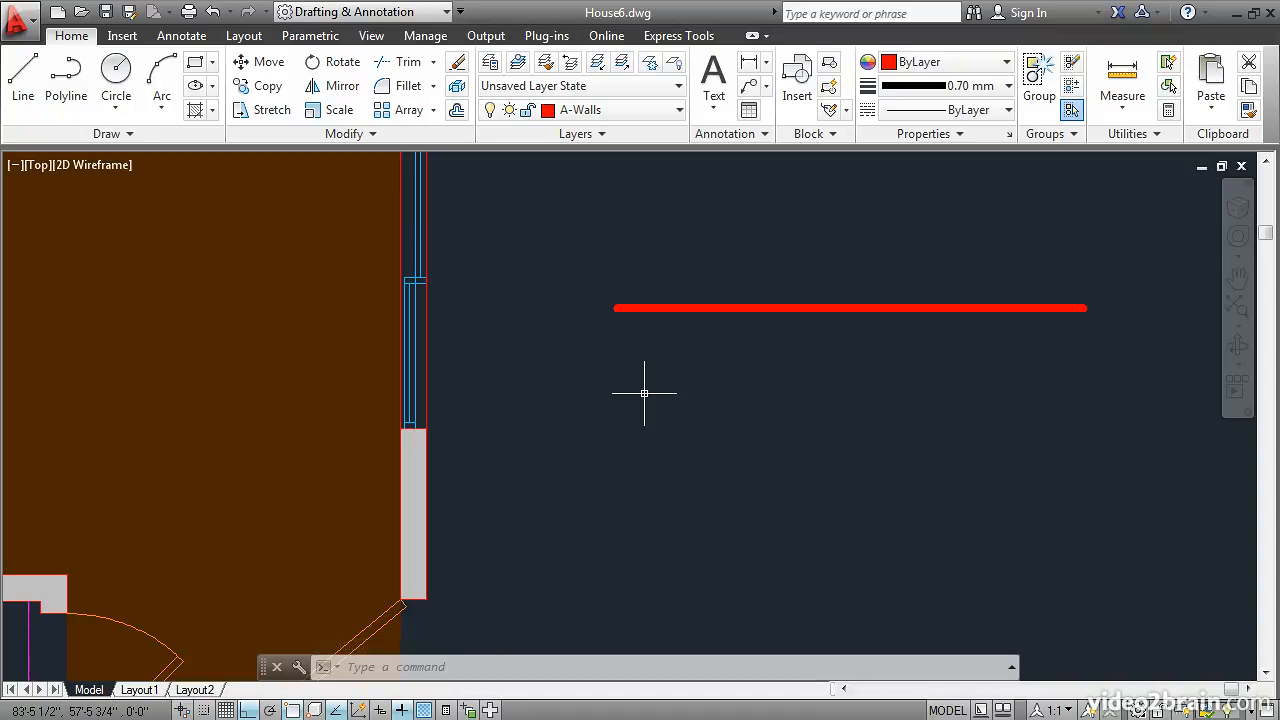
Set the current lineweight for new objects back to ByLayer.
scroll(644, 393, "down", 6)
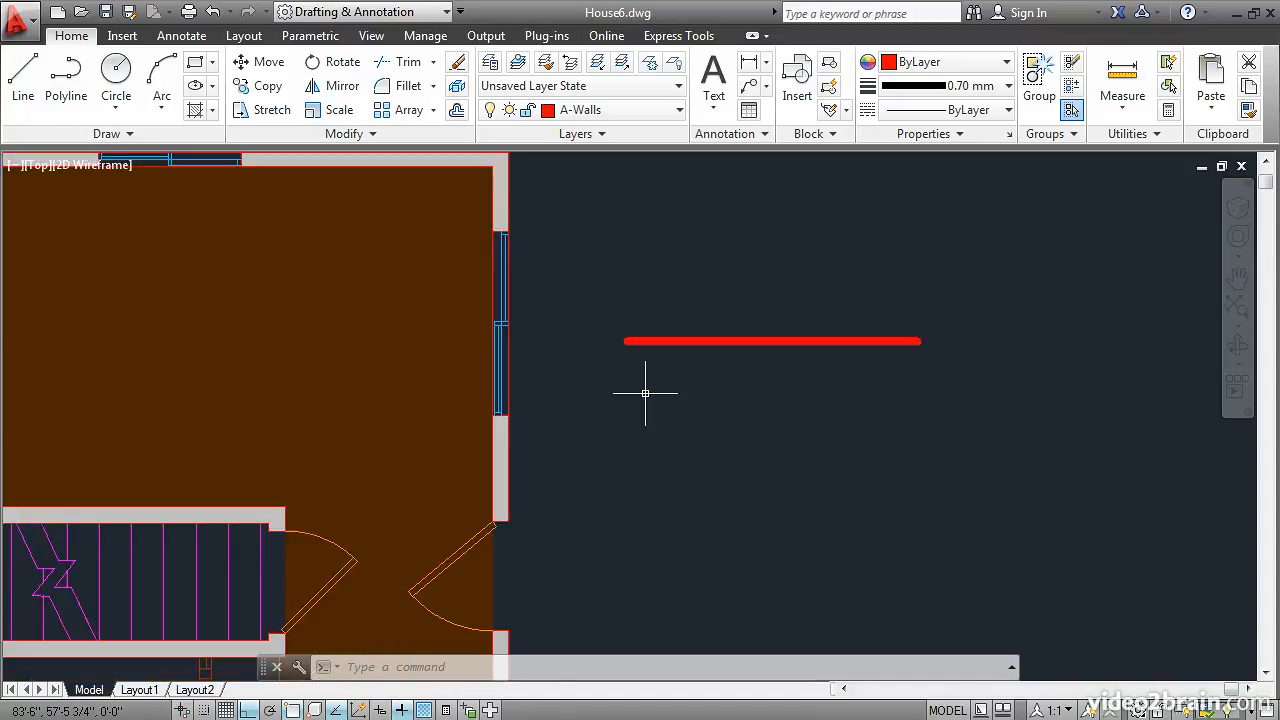
scroll(680, 440, "down", 5)
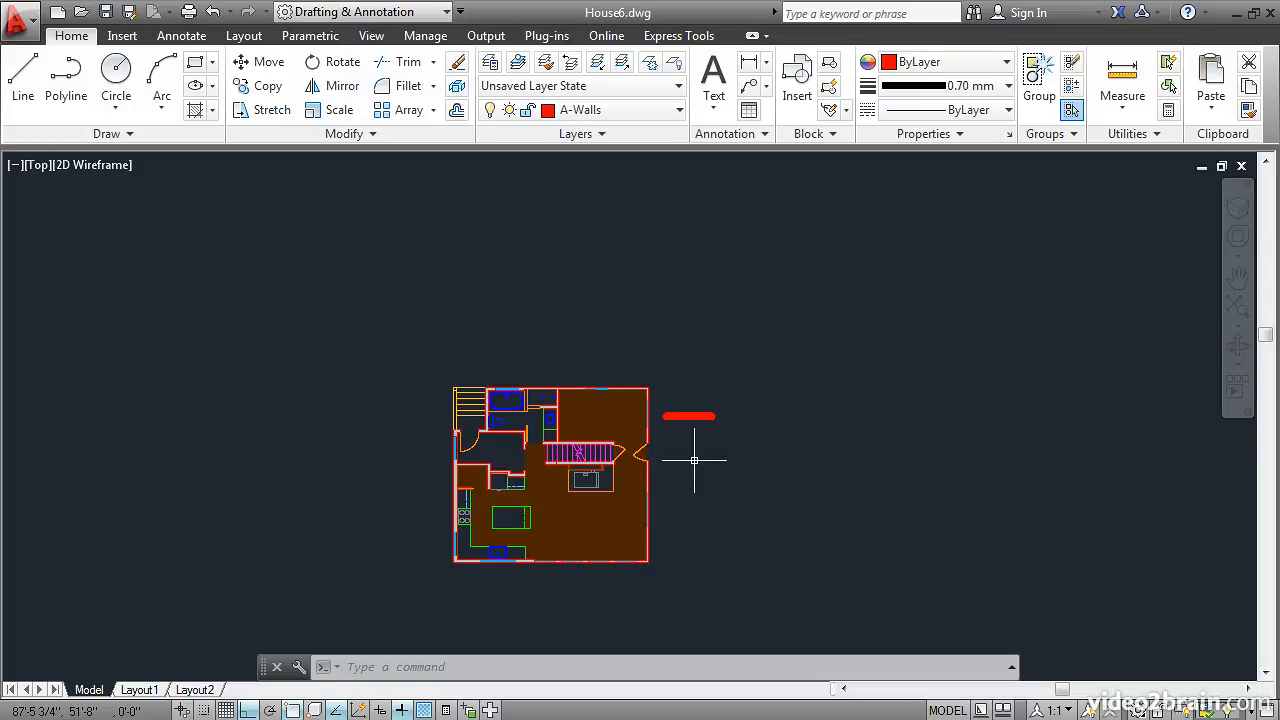
scroll(694, 460, "up", 6)
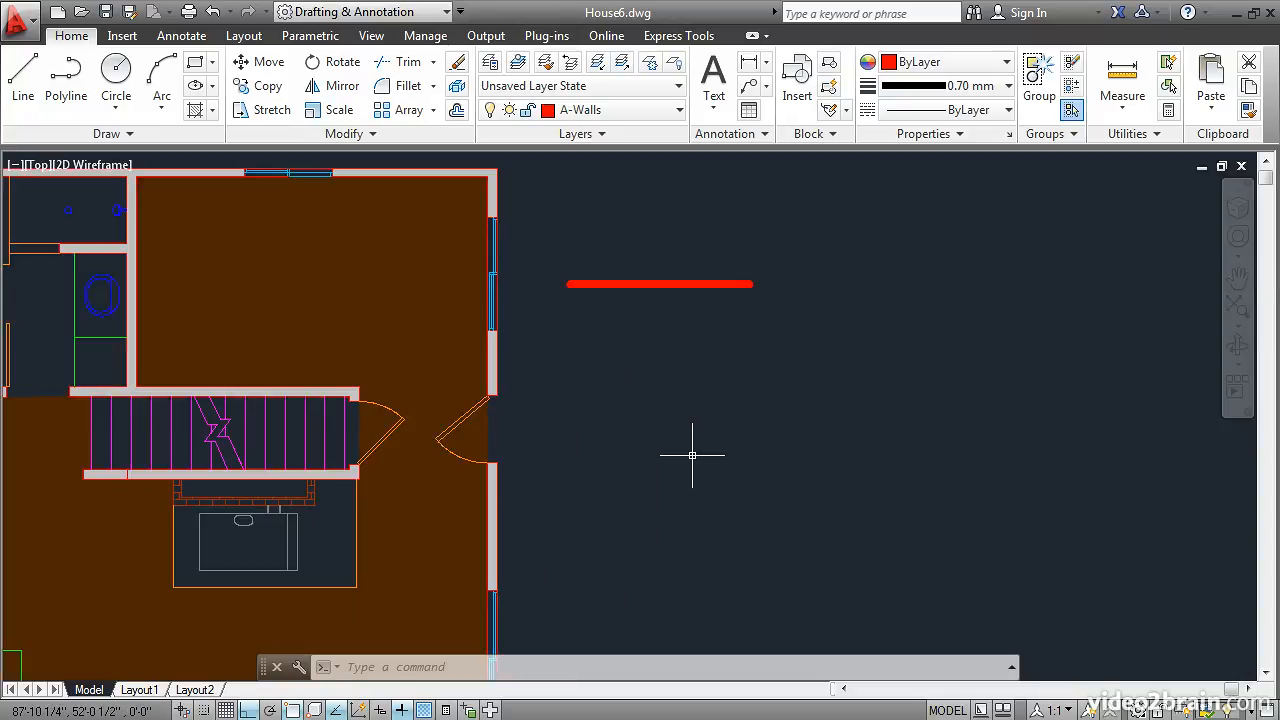
middle_click_drag(549, 286, 594, 437)
scroll(615, 449, "up", 2)
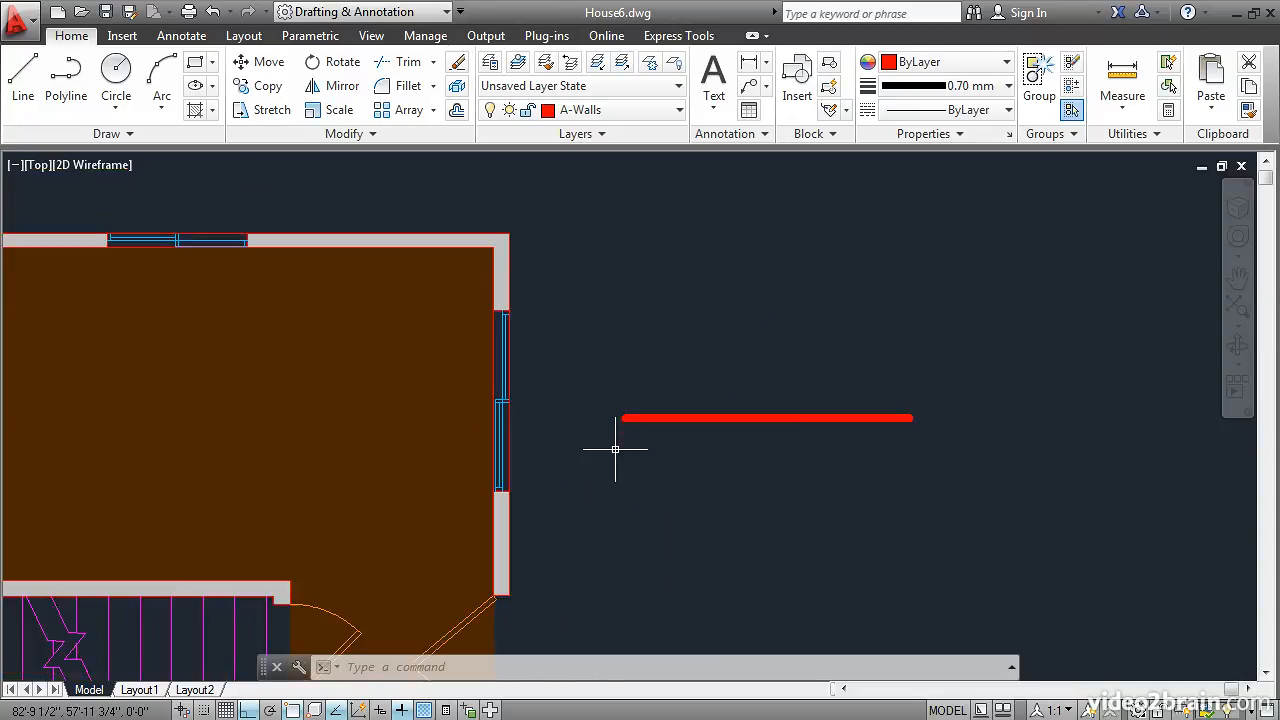
scroll(615, 449, "up", 2)
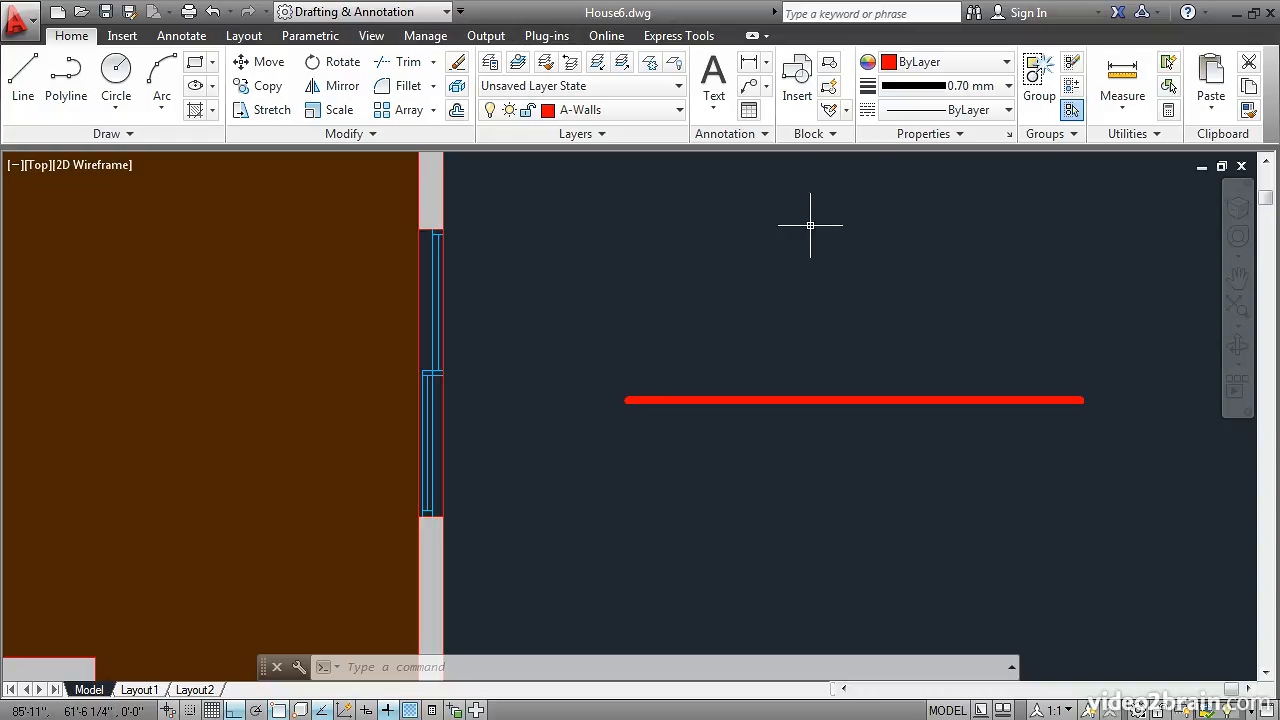
left_click(973, 88)
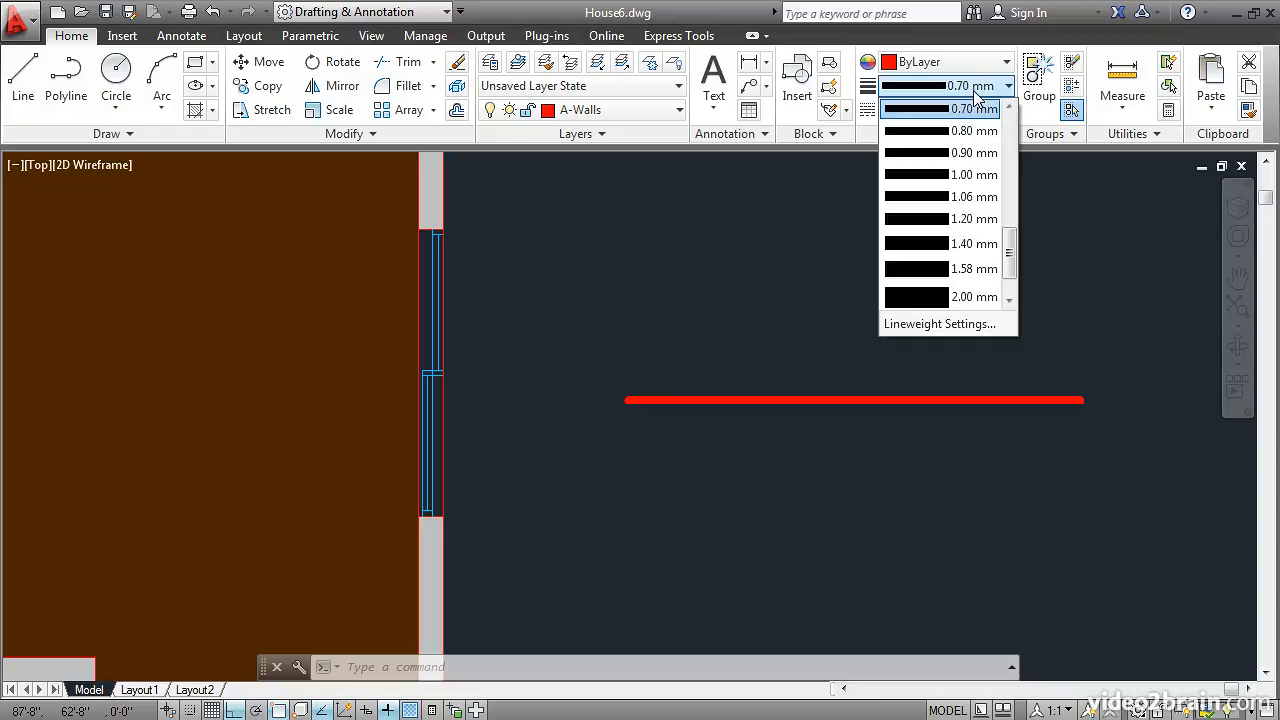
left_click_drag(1012, 248, 1011, 135)
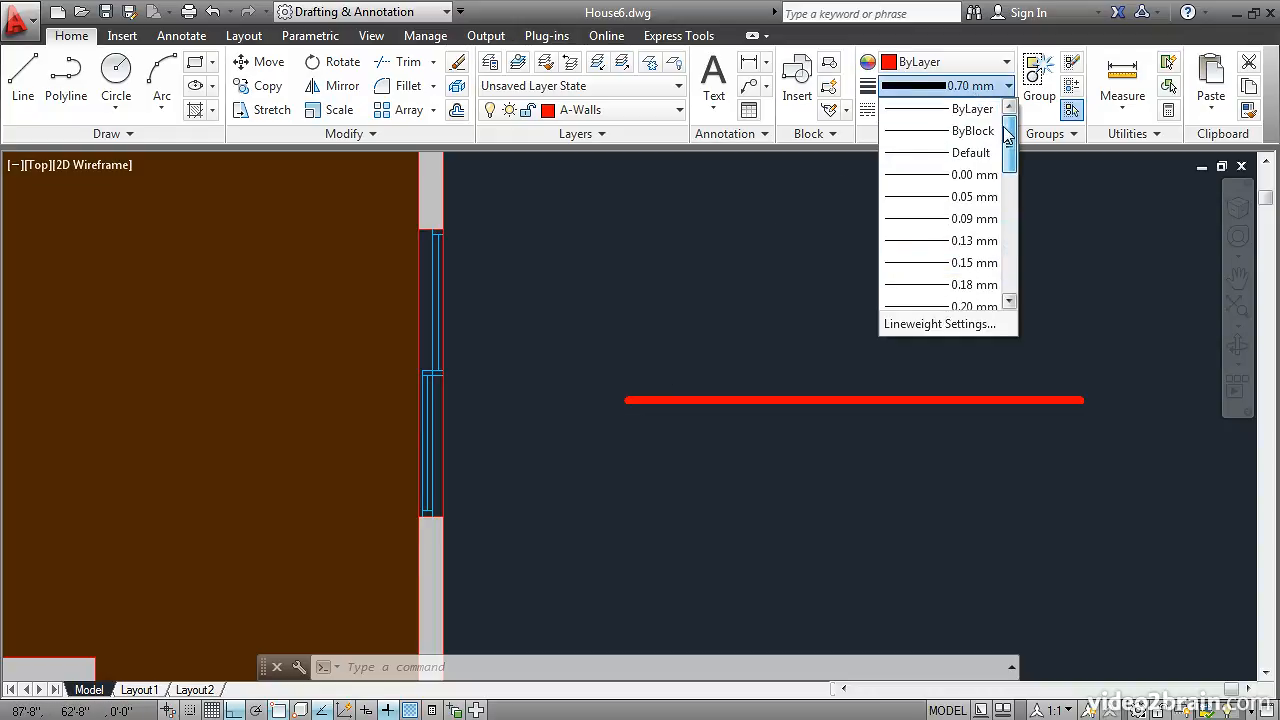
left_click(918, 119)
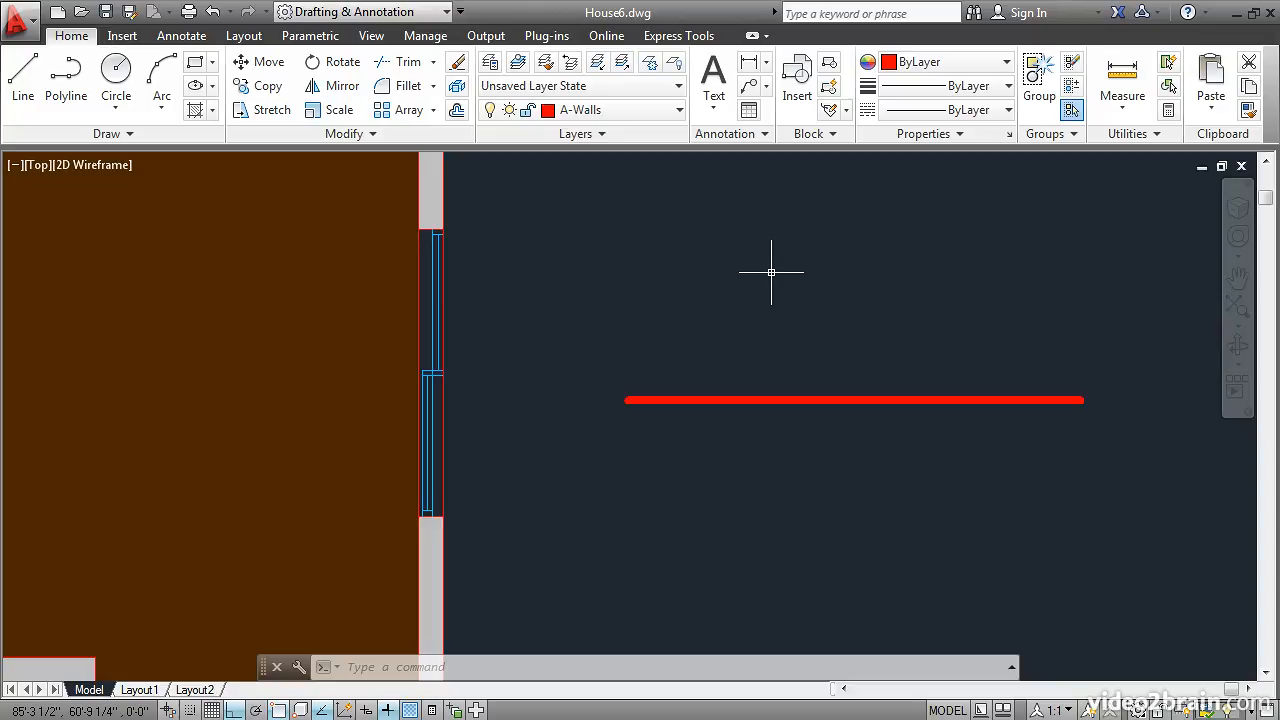
Assign a 0.70 mm lineweight to the A-Walls layer and close the layer manager.
left_click(489, 63)
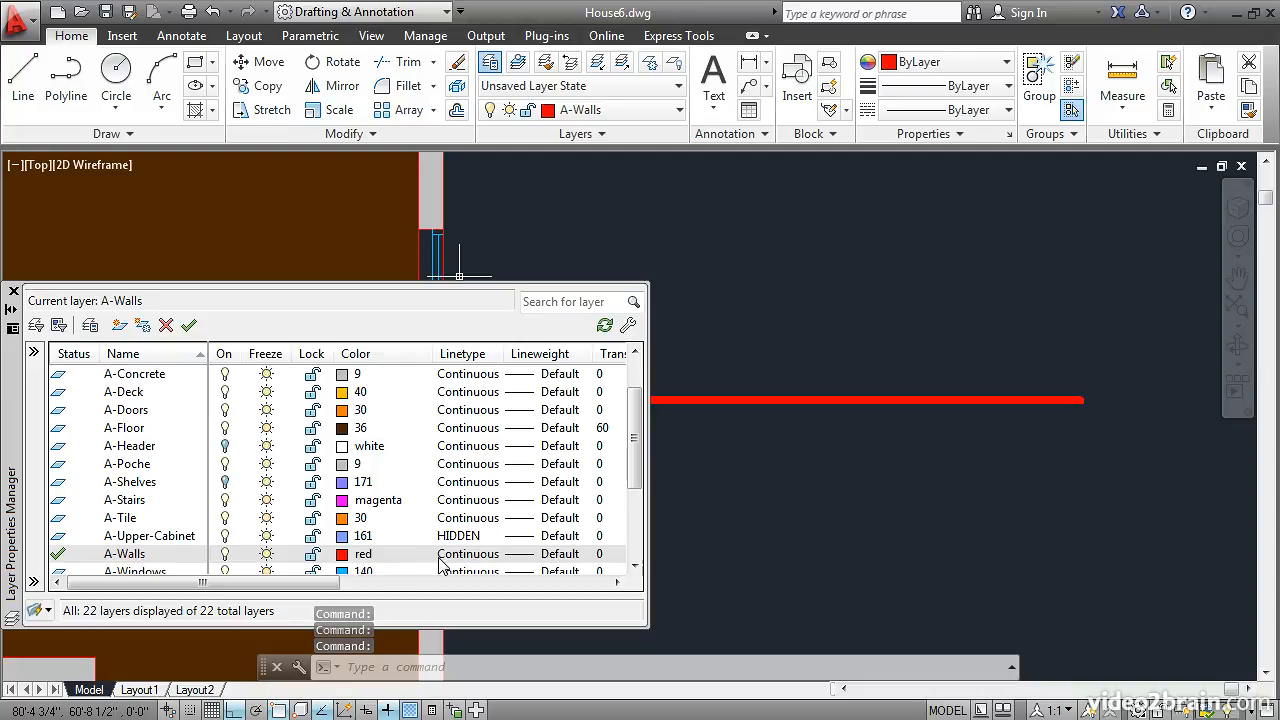
left_click(520, 555)
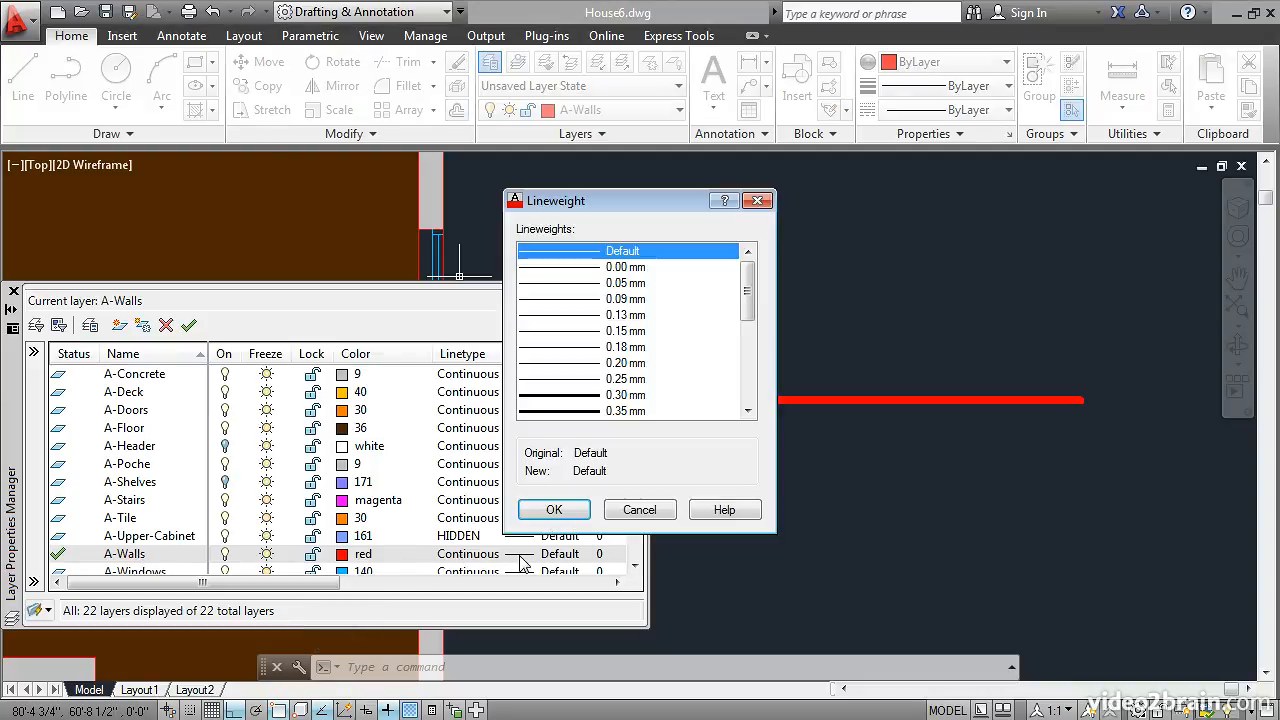
scroll(748, 300, "down", 3)
left_click(565, 363)
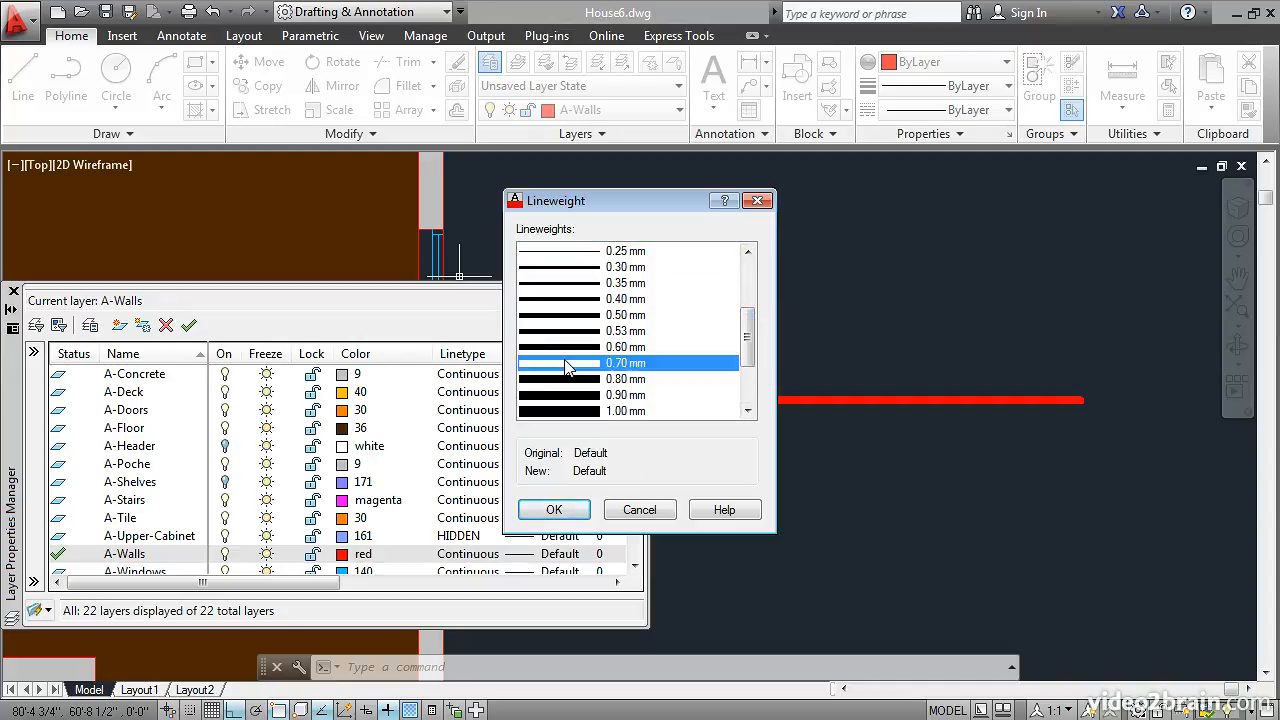
left_click(553, 511)
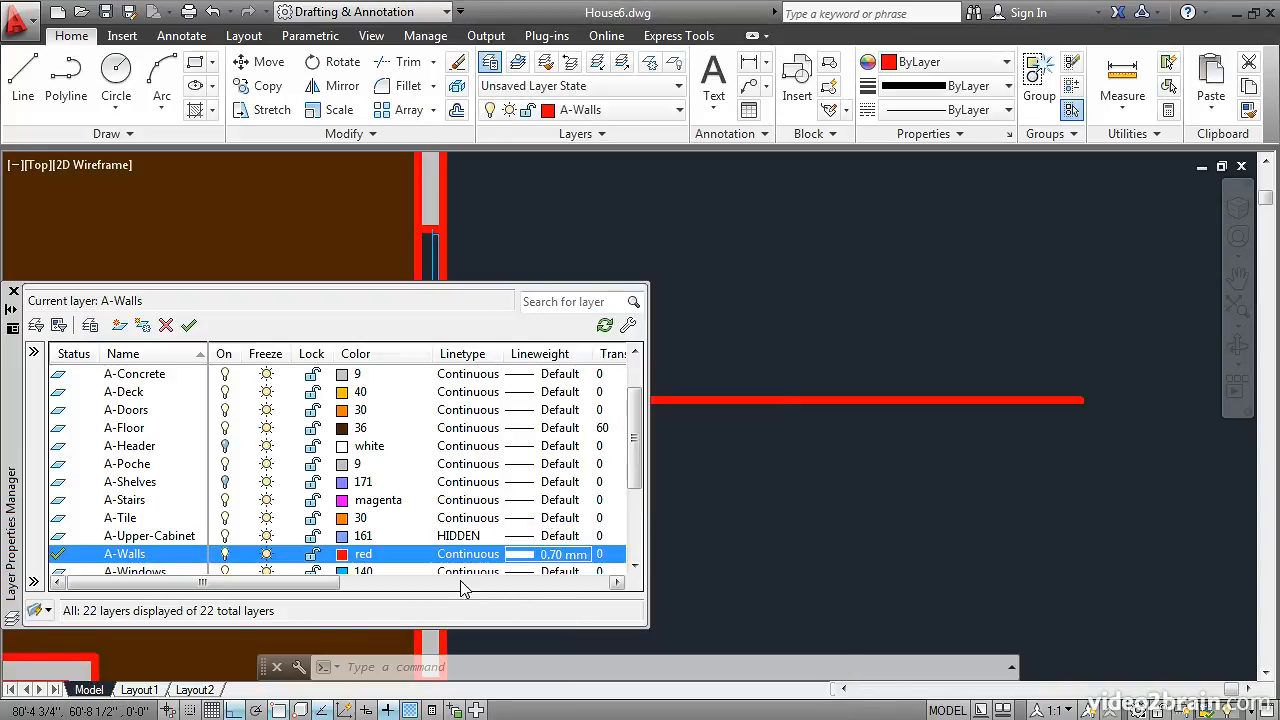
left_click(13, 291)
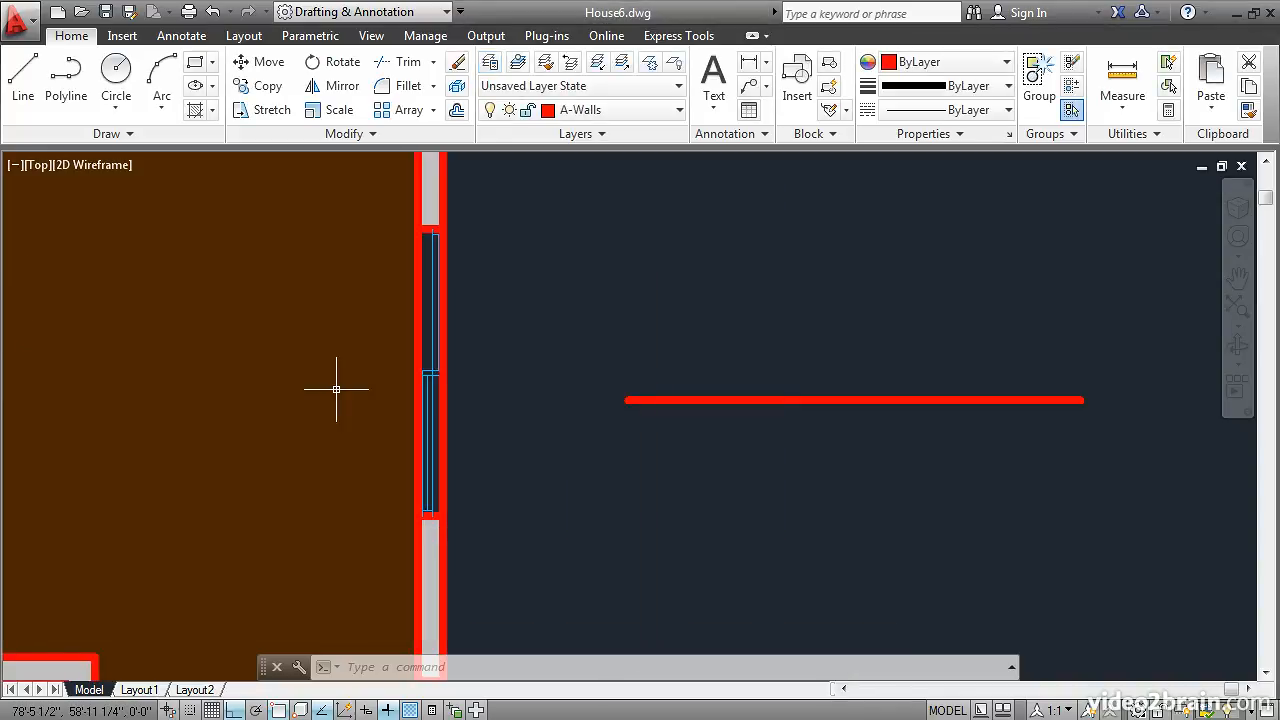
Reduce the lineweight display scale to near its minimum so the walls are shown with thinner lines.
scroll(360, 400, "down", 2)
mouse_move(360, 400)
middle_mouse_down()
mouse_move(527, 410)
mouse_move(674, 376)
middle_mouse_up()
scroll(674, 376, "down", 3)
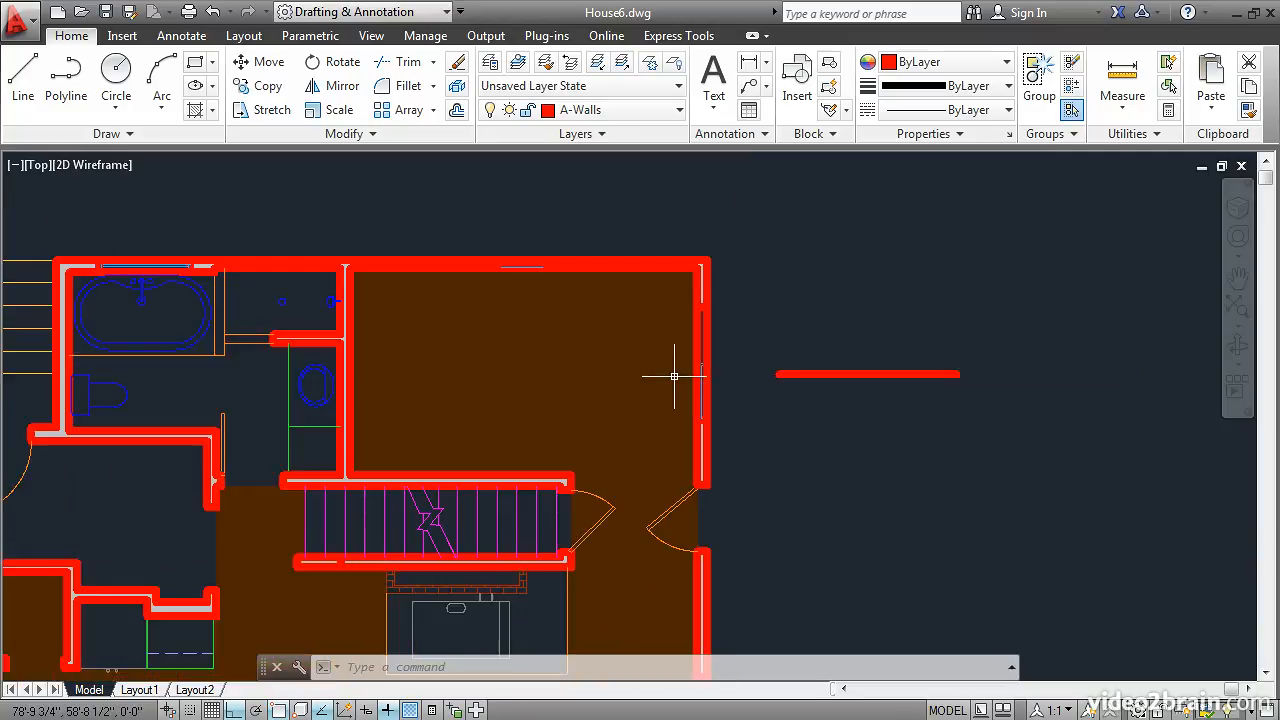
scroll(514, 443, "up", 2)
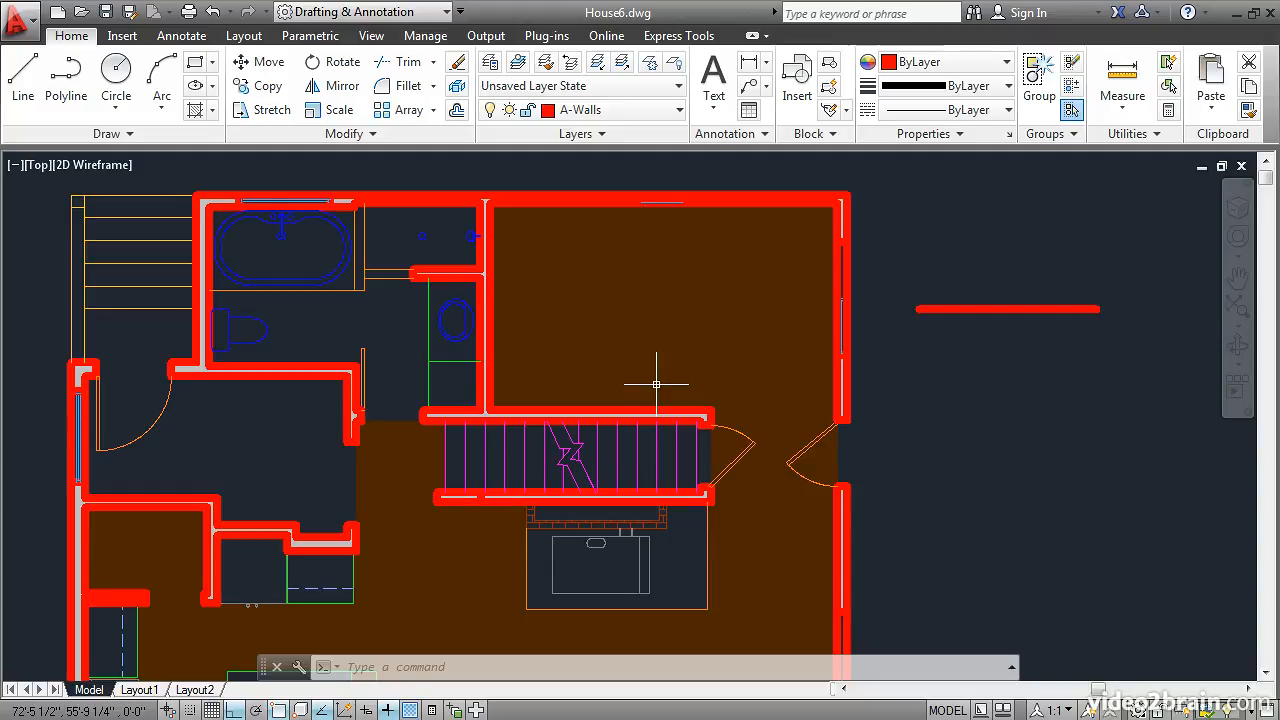
type("lw")
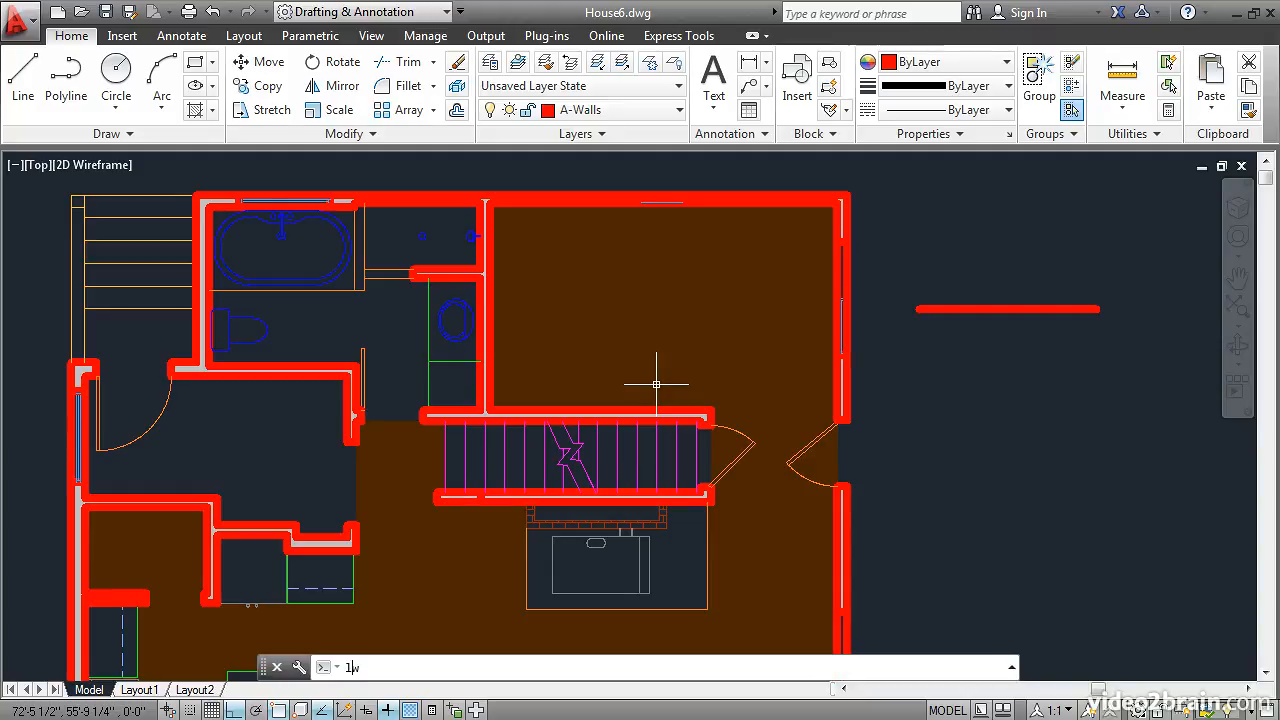
key("Return")
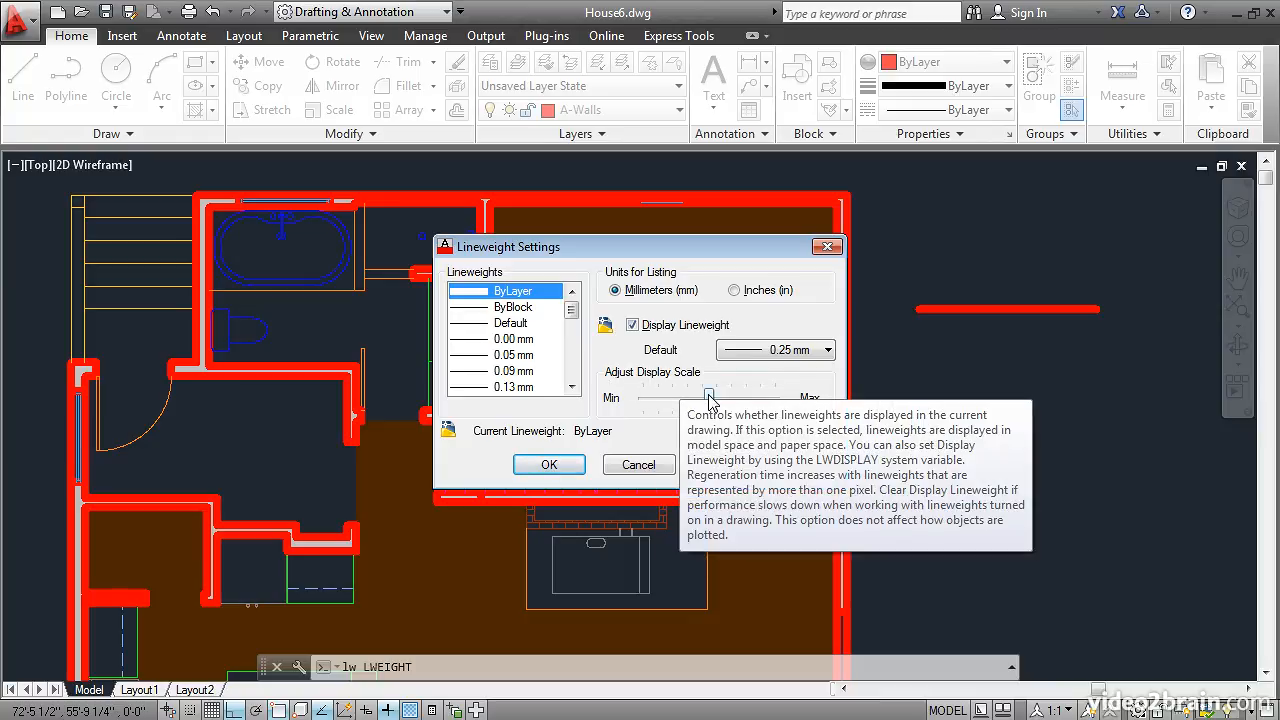
left_click_drag(708, 398, 665, 400)
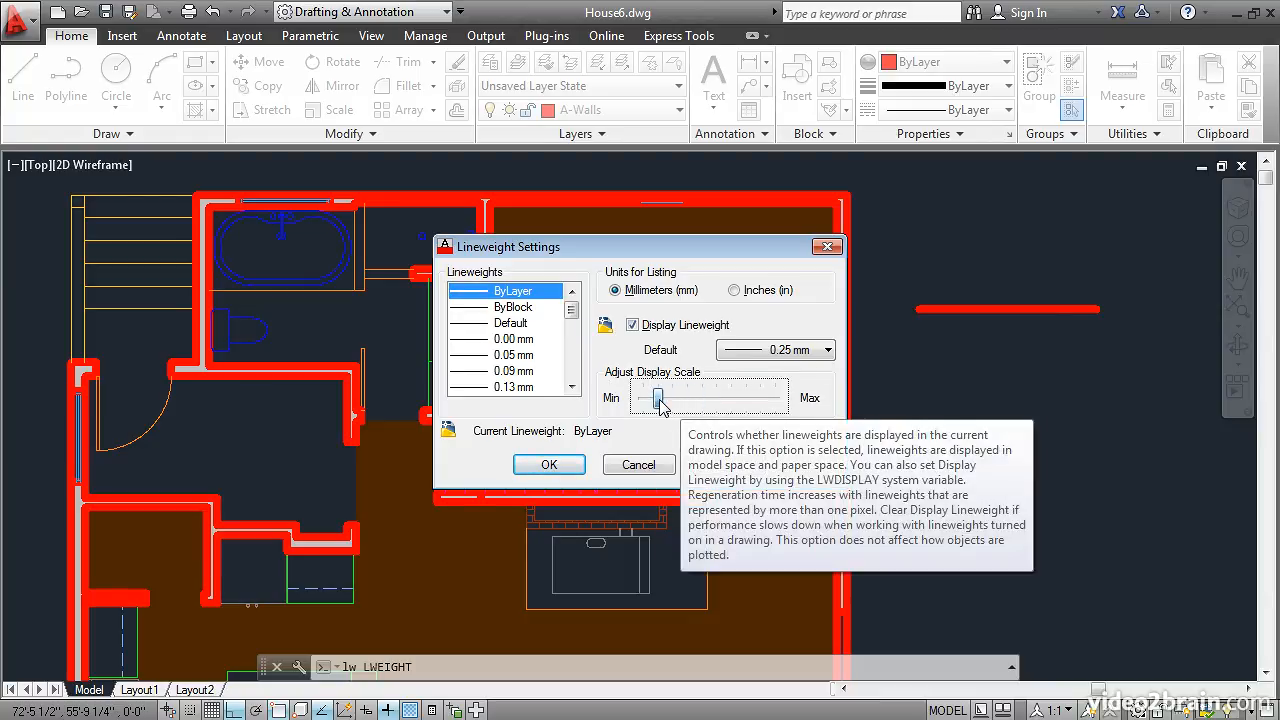
left_click(550, 468)
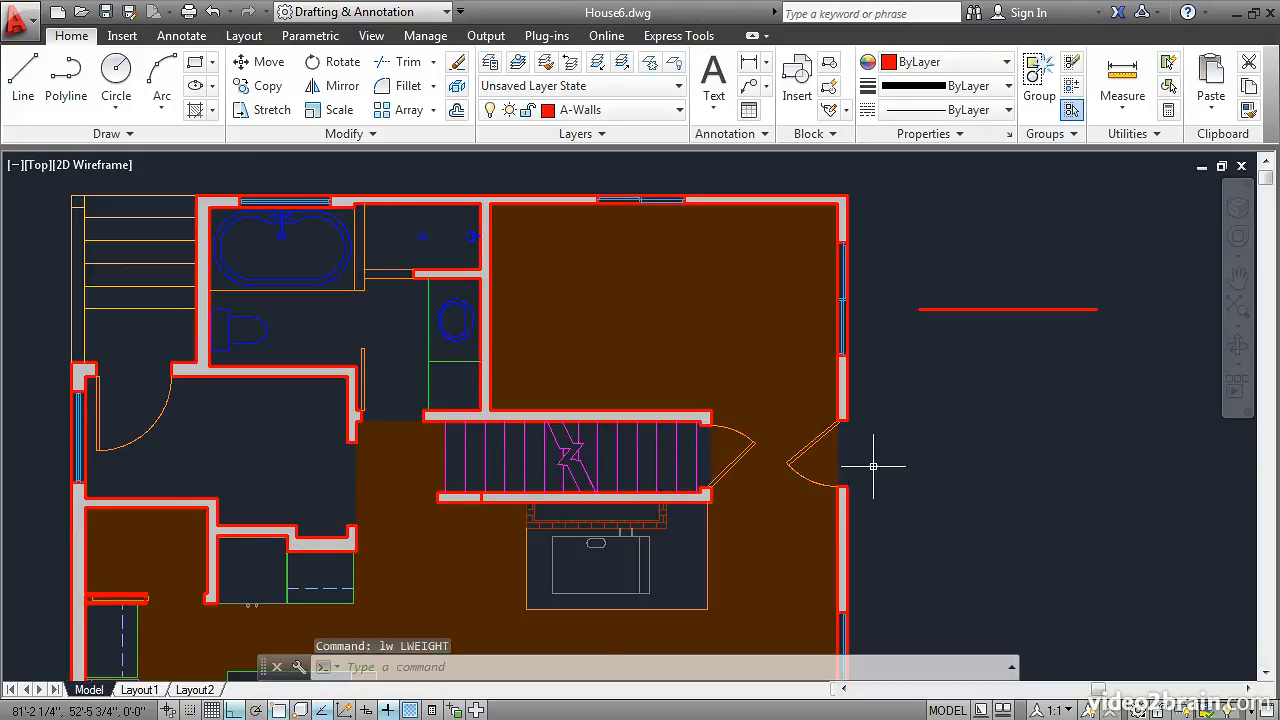
Turn off the display of lineweights in the drawing.
scroll(873, 466, "up", 2)
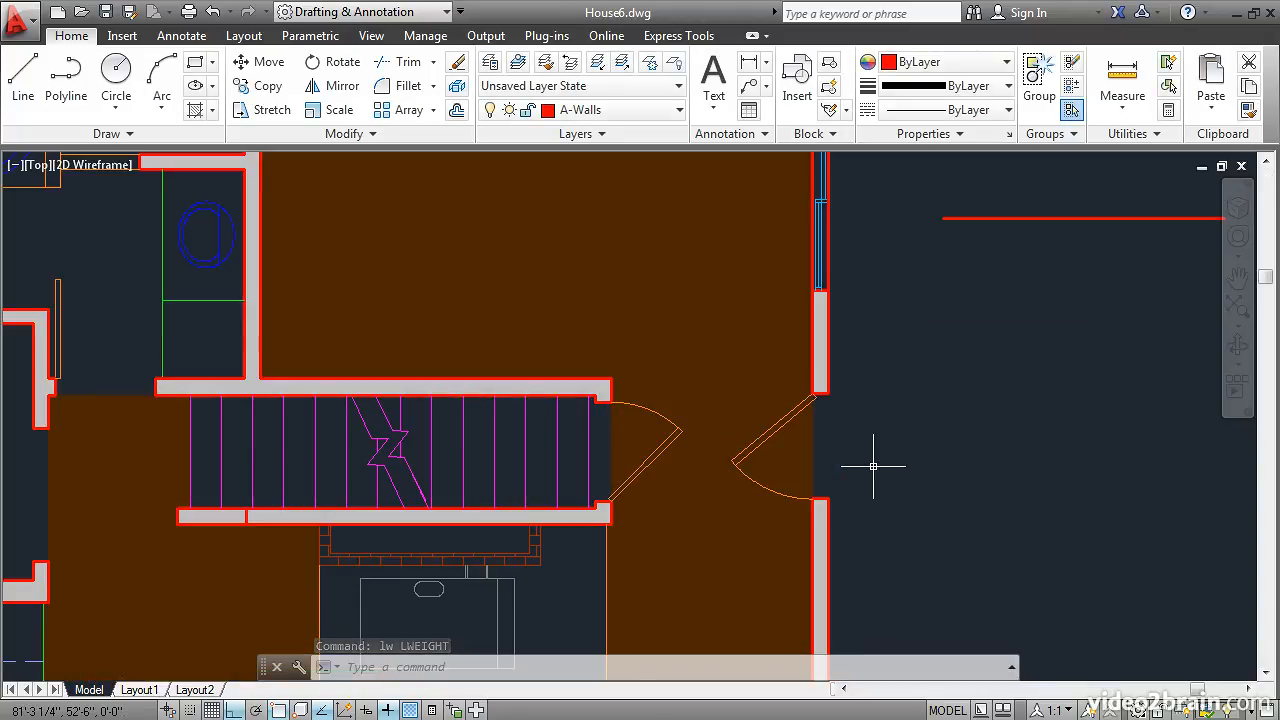
scroll(873, 466, "up", 2)
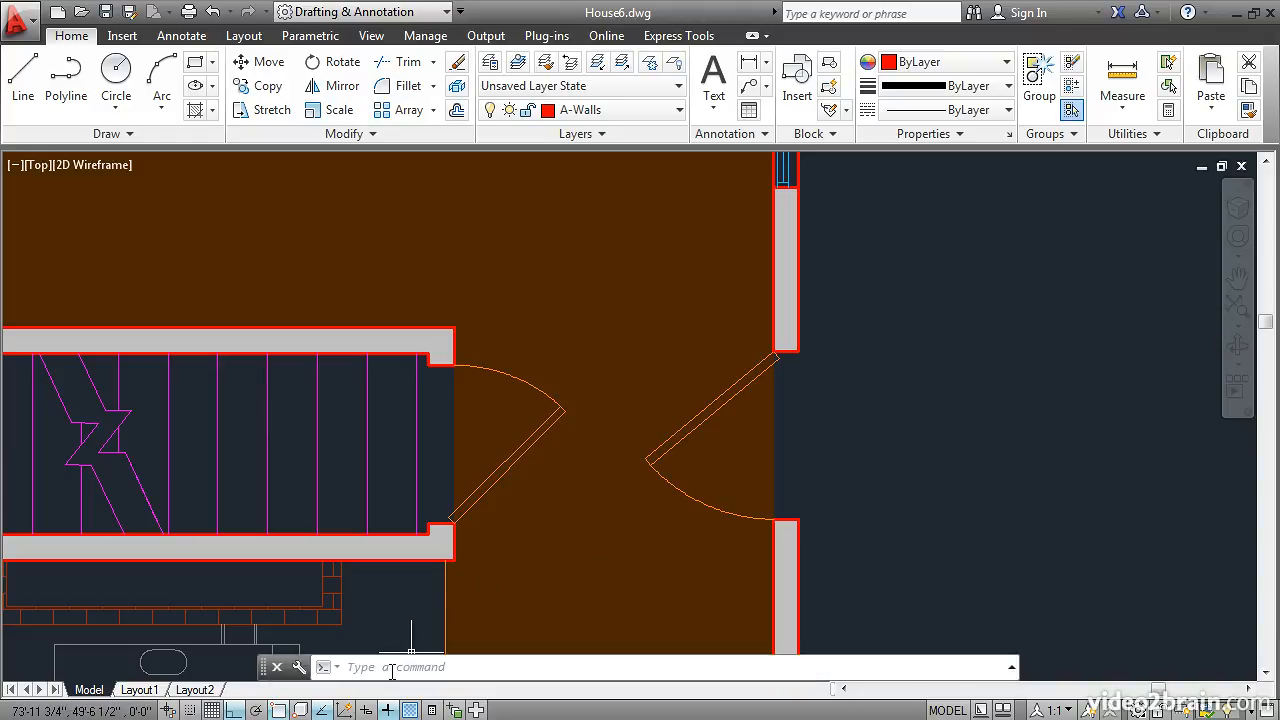
left_click(388, 710)
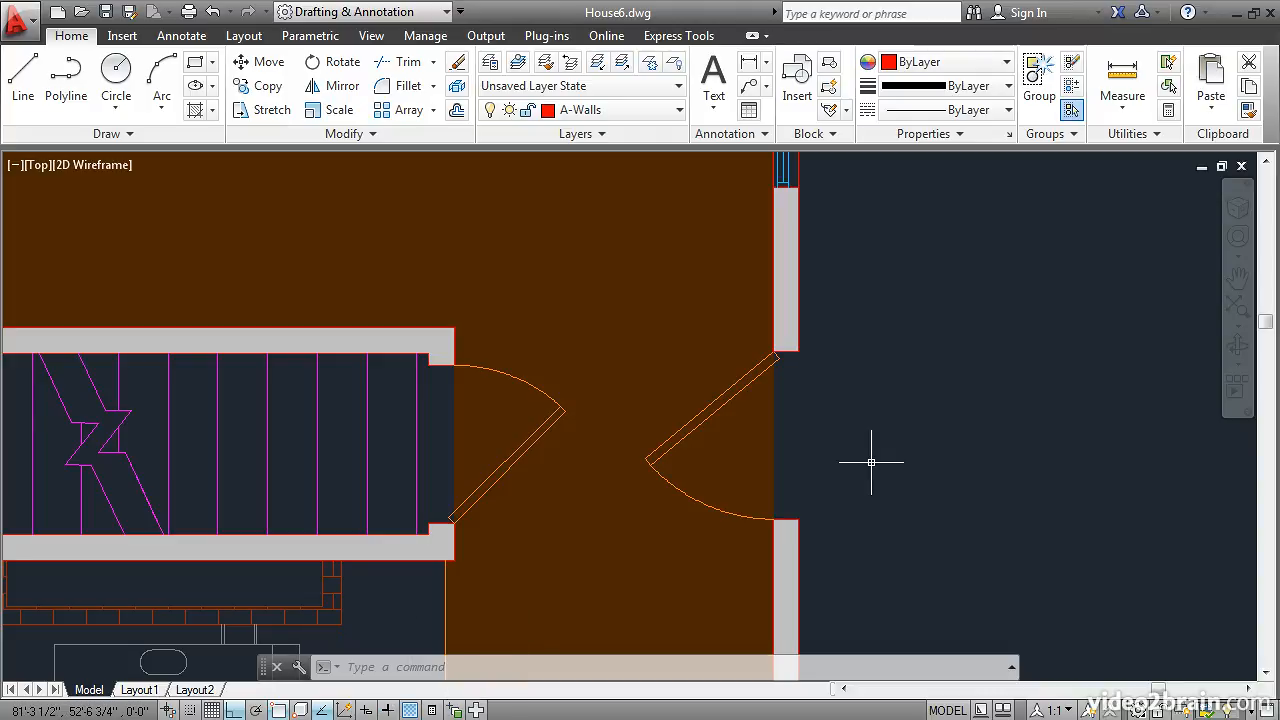
Set the drawing's default lineweight to 0.35 mm in the lineweight settings.
type("lw")
key("Return")
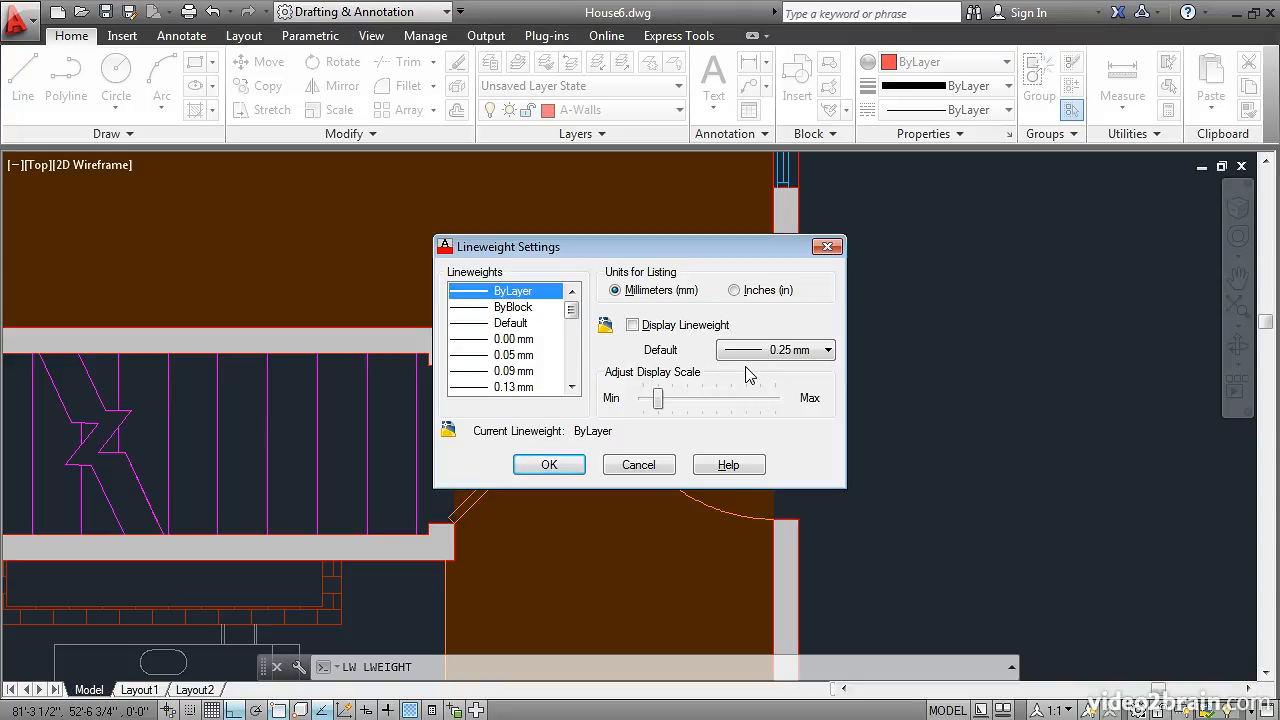
left_click(813, 358)
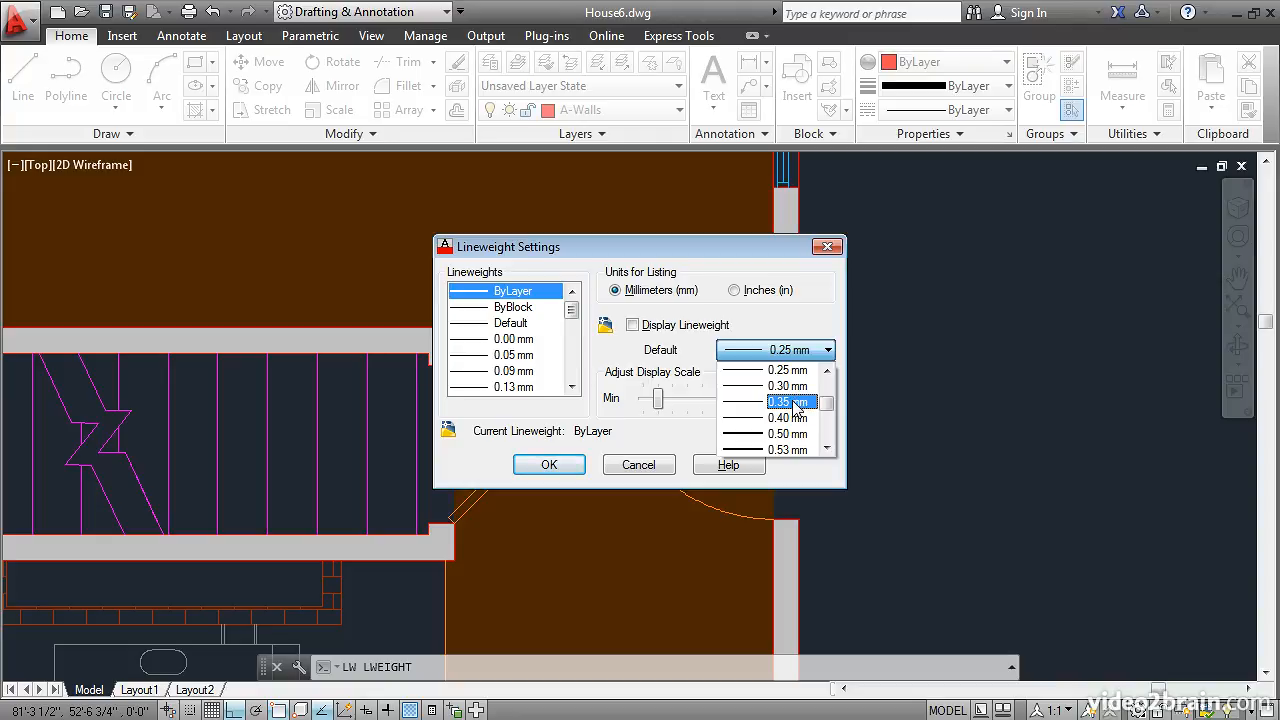
left_click(795, 404)
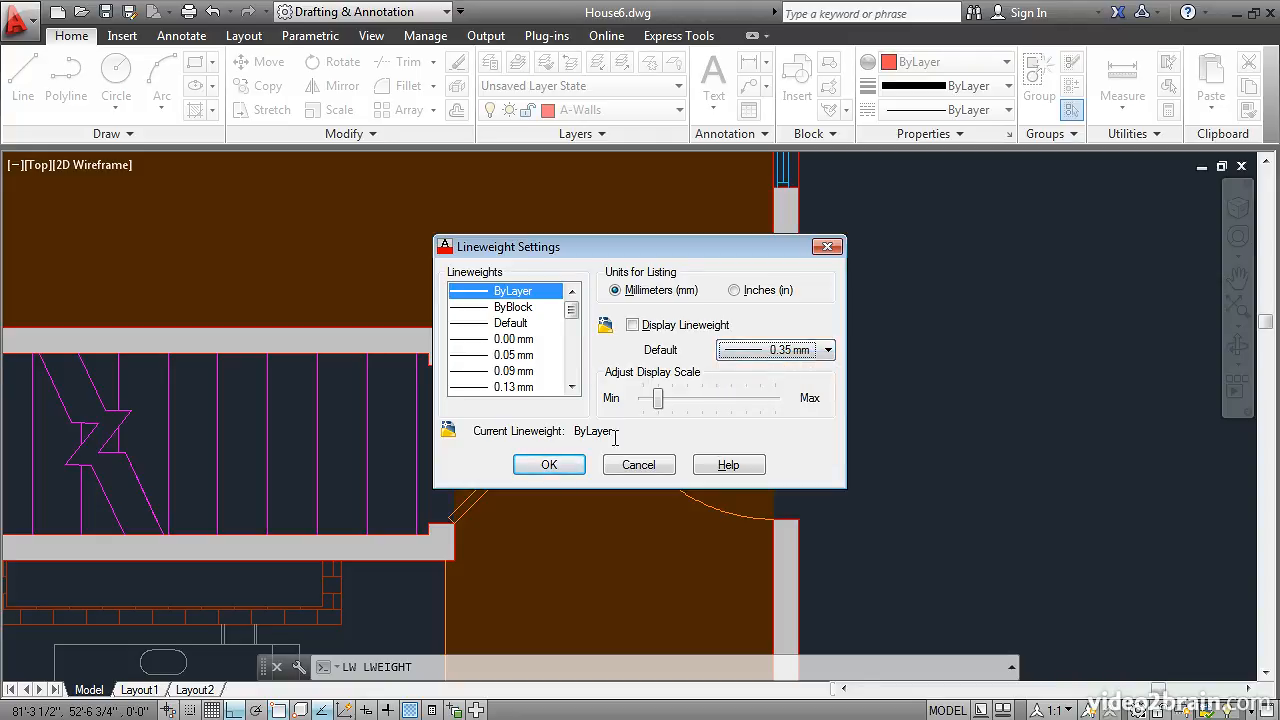
left_click(549, 466)
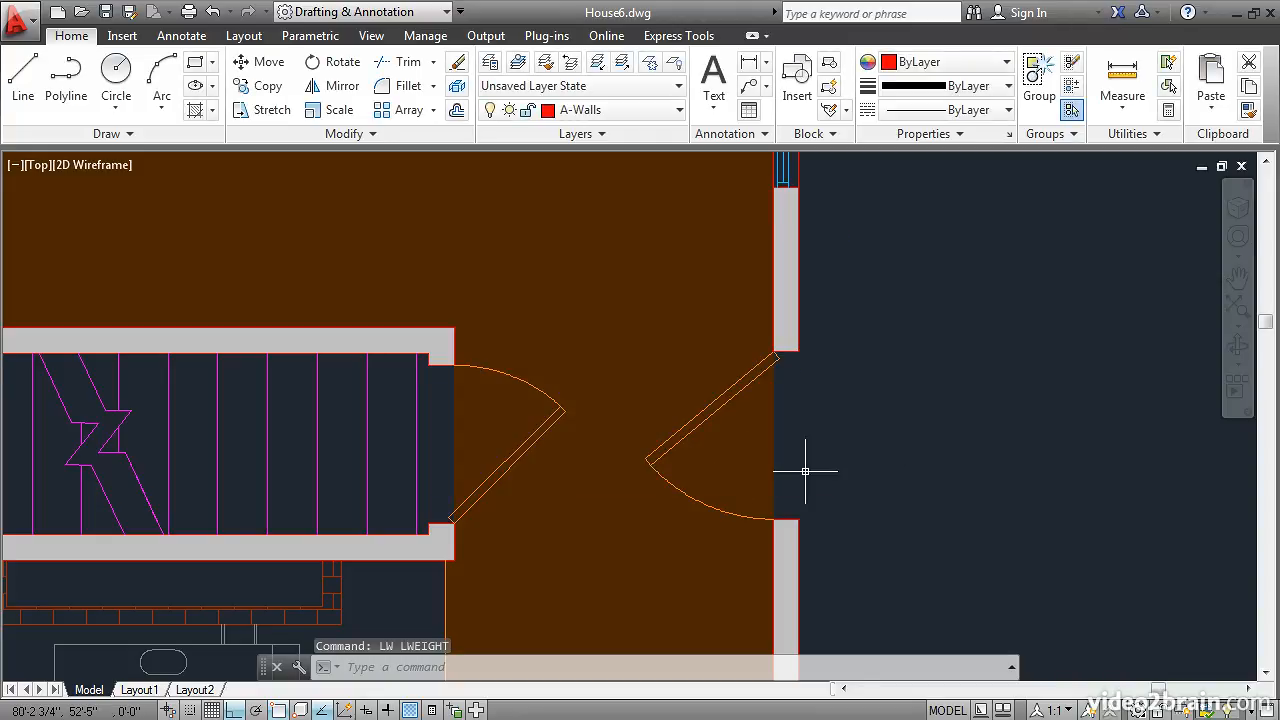
Review the lineweights in the layer list and check which layers the hearth's edge line and the brick outline below the stairs are on.
left_click(488, 64)
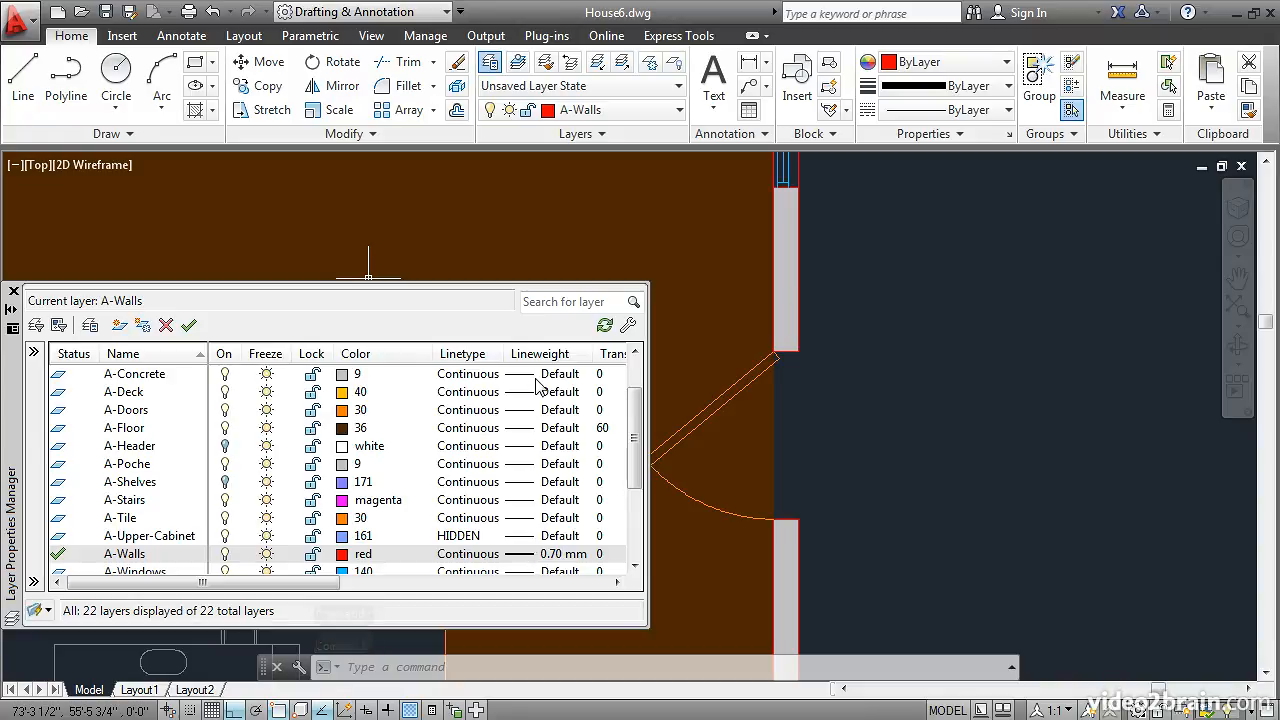
left_click(14, 291)
middle_click_drag(194, 580, 534, 360)
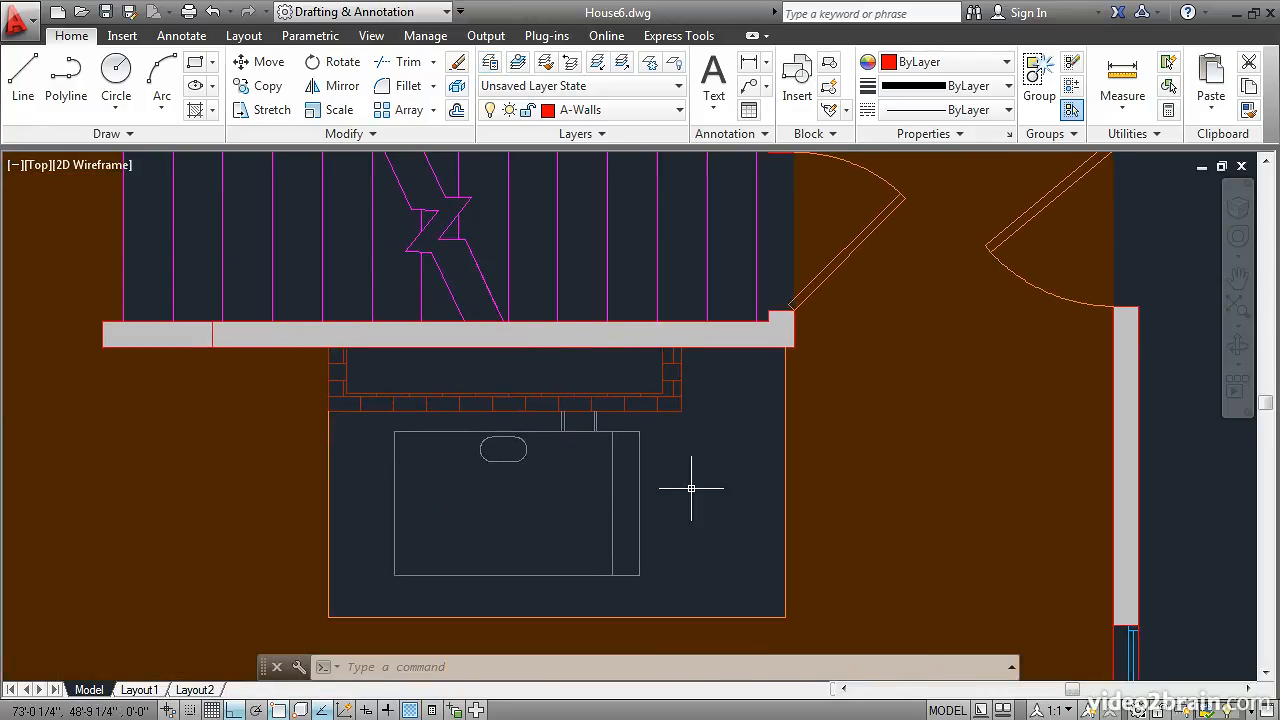
scroll(691, 488, "down", 2)
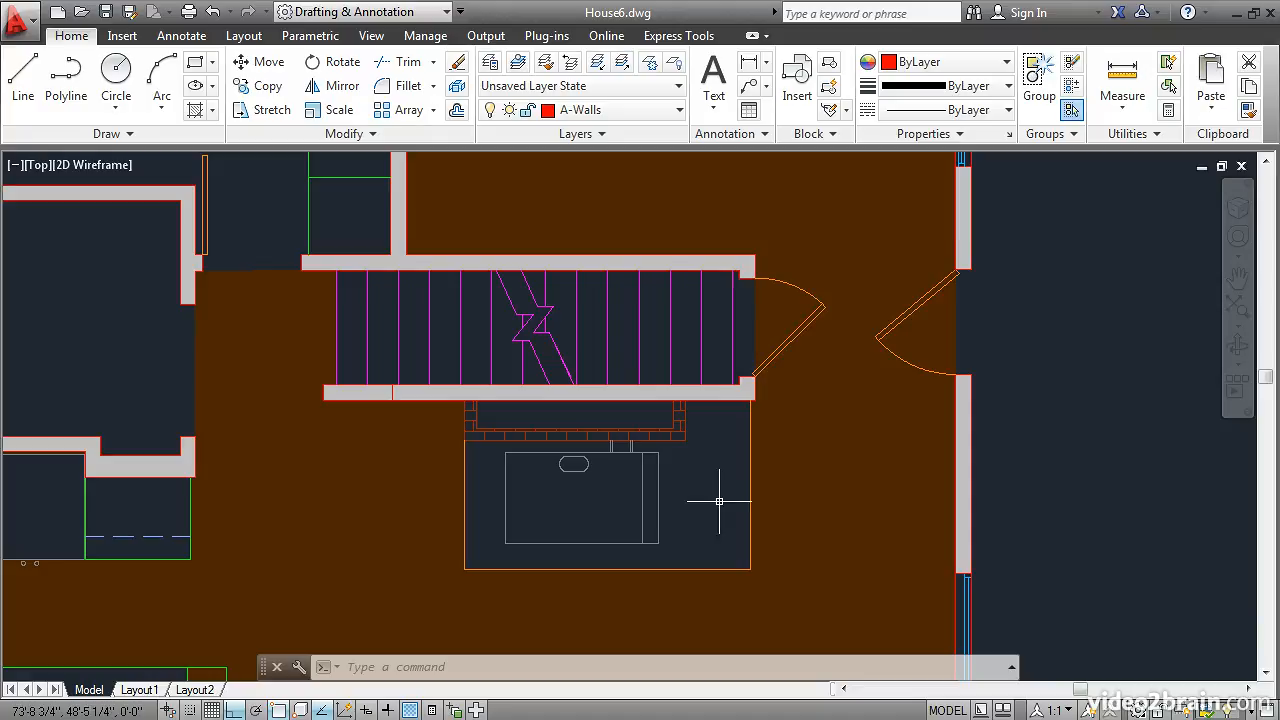
left_click(748, 505)
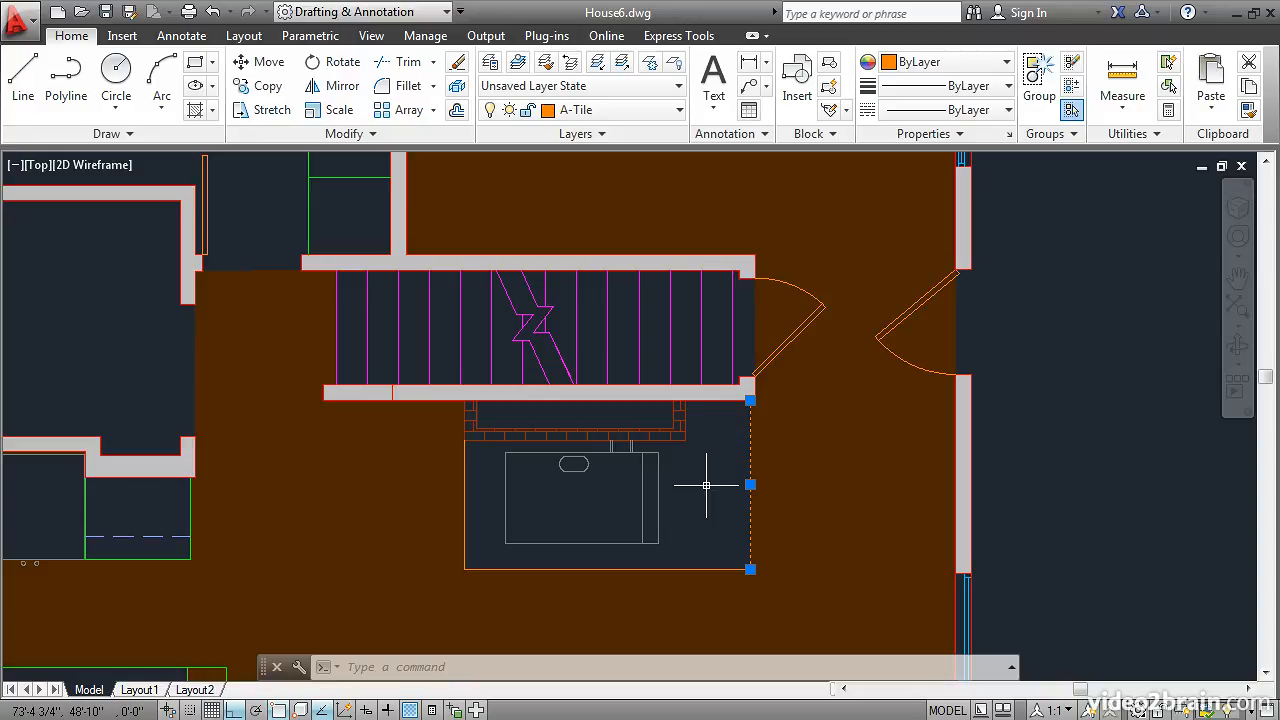
key("Delete")
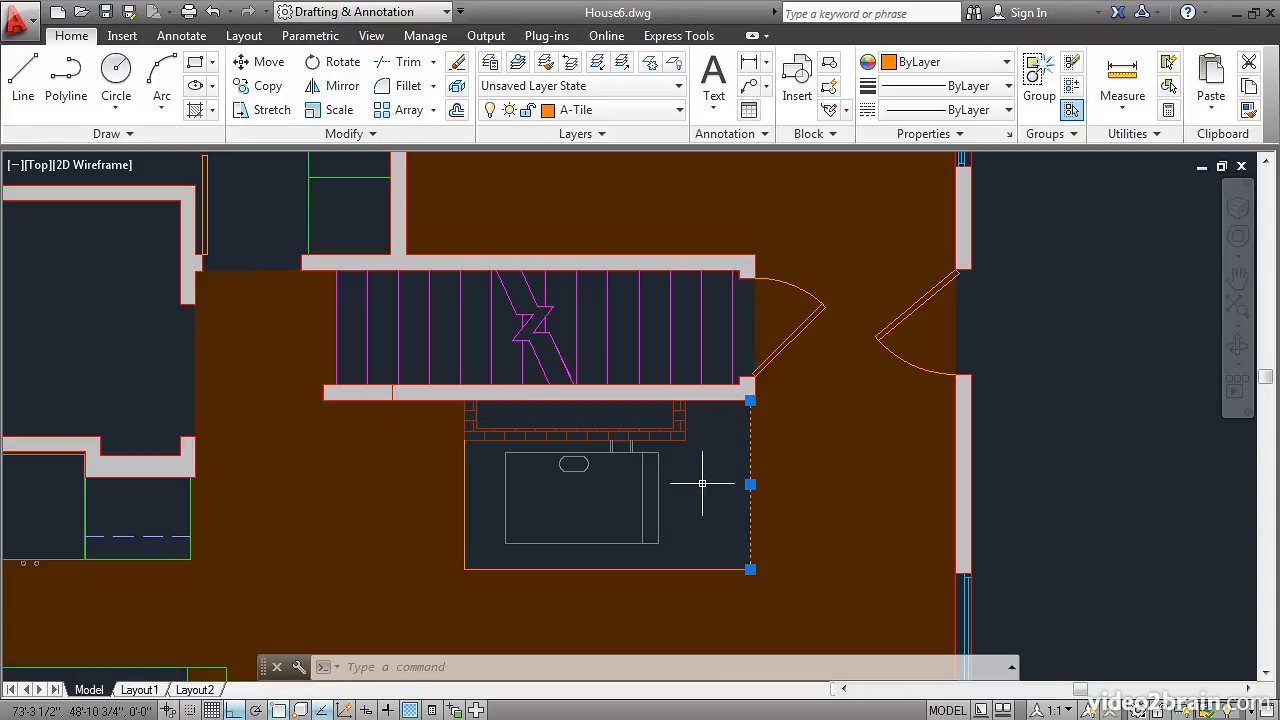
left_click(690, 480)
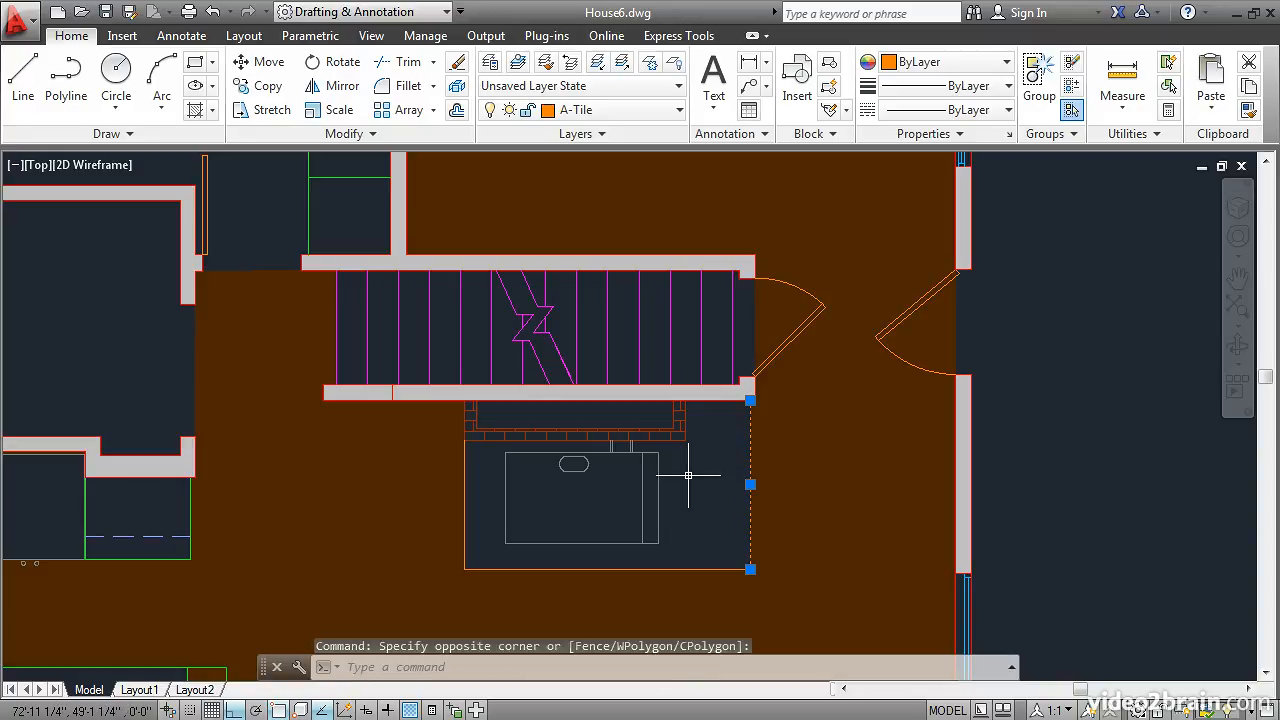
key("Escape")
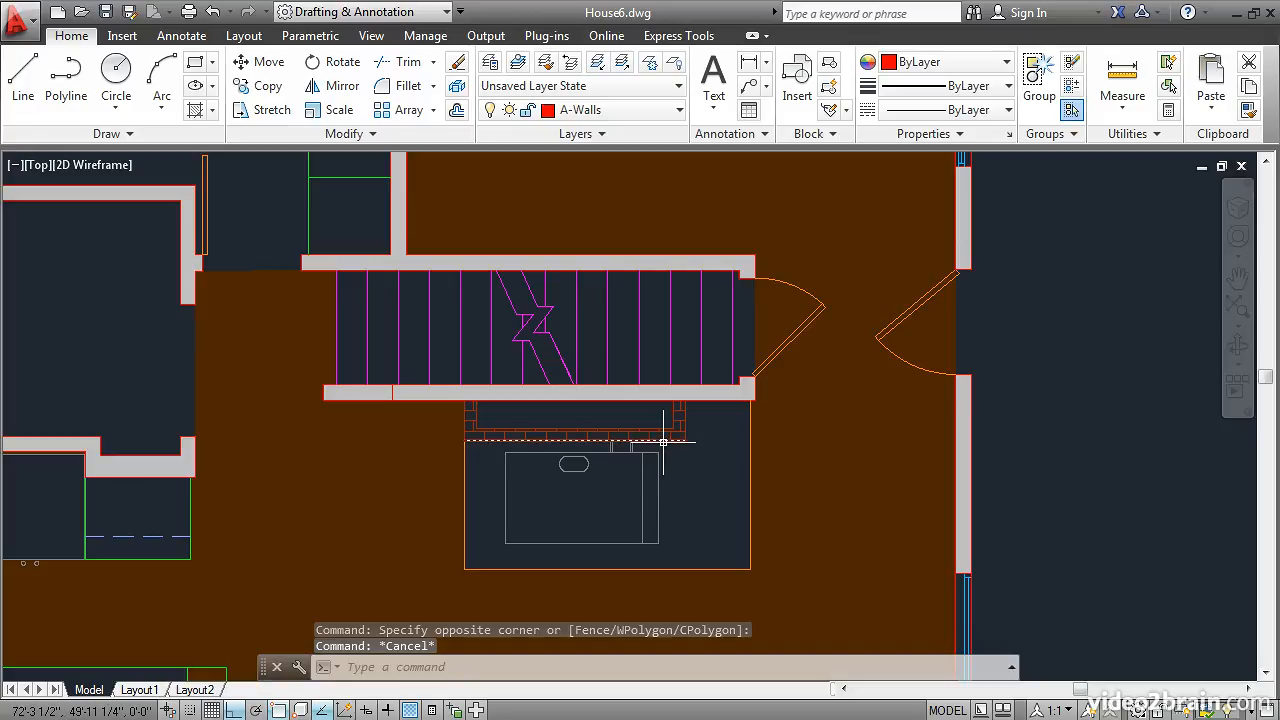
left_click(663, 441)
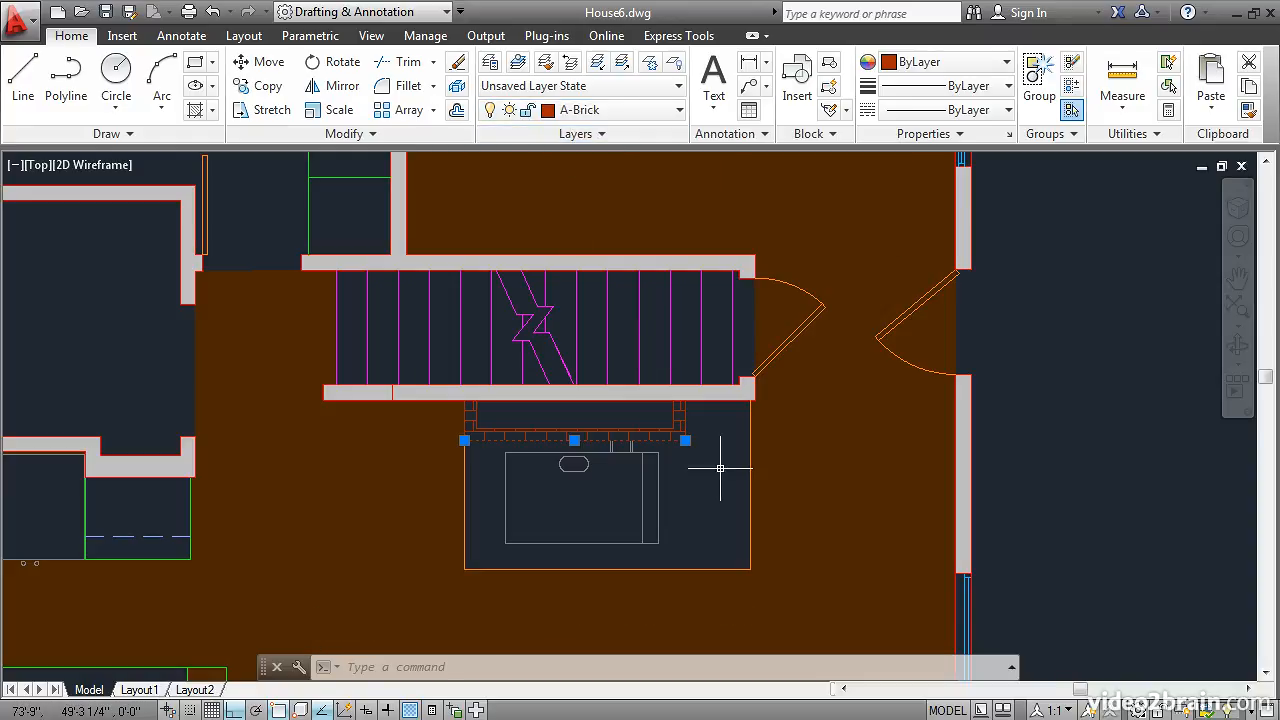
key("Escape")
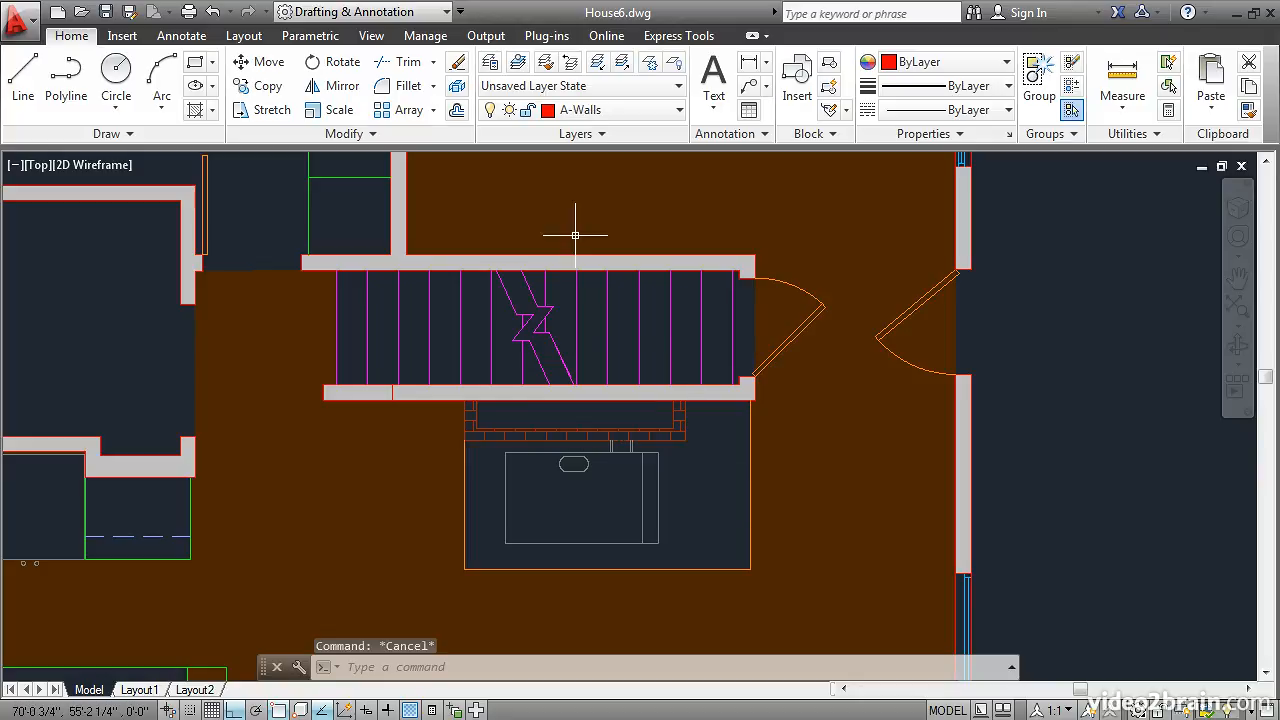
Assign a 0.70 mm lineweight to the A-Brick layer.
left_click(489, 63)
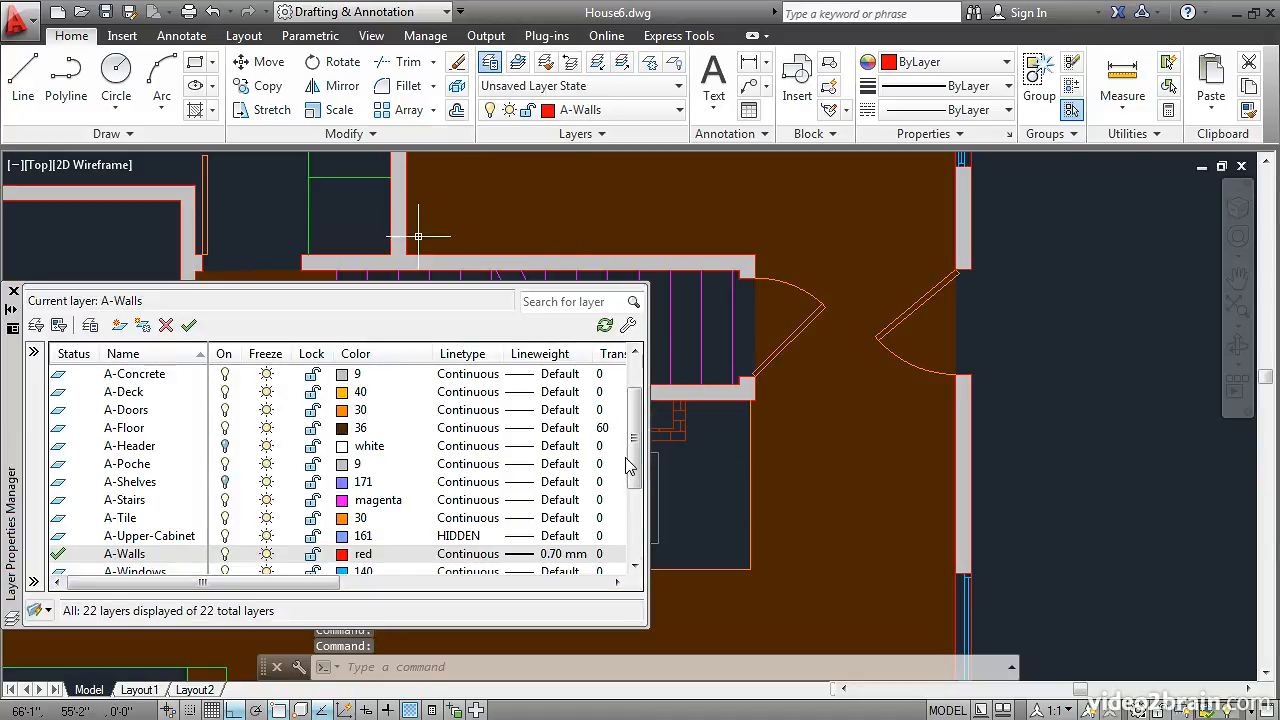
left_click_drag(634, 462, 635, 440)
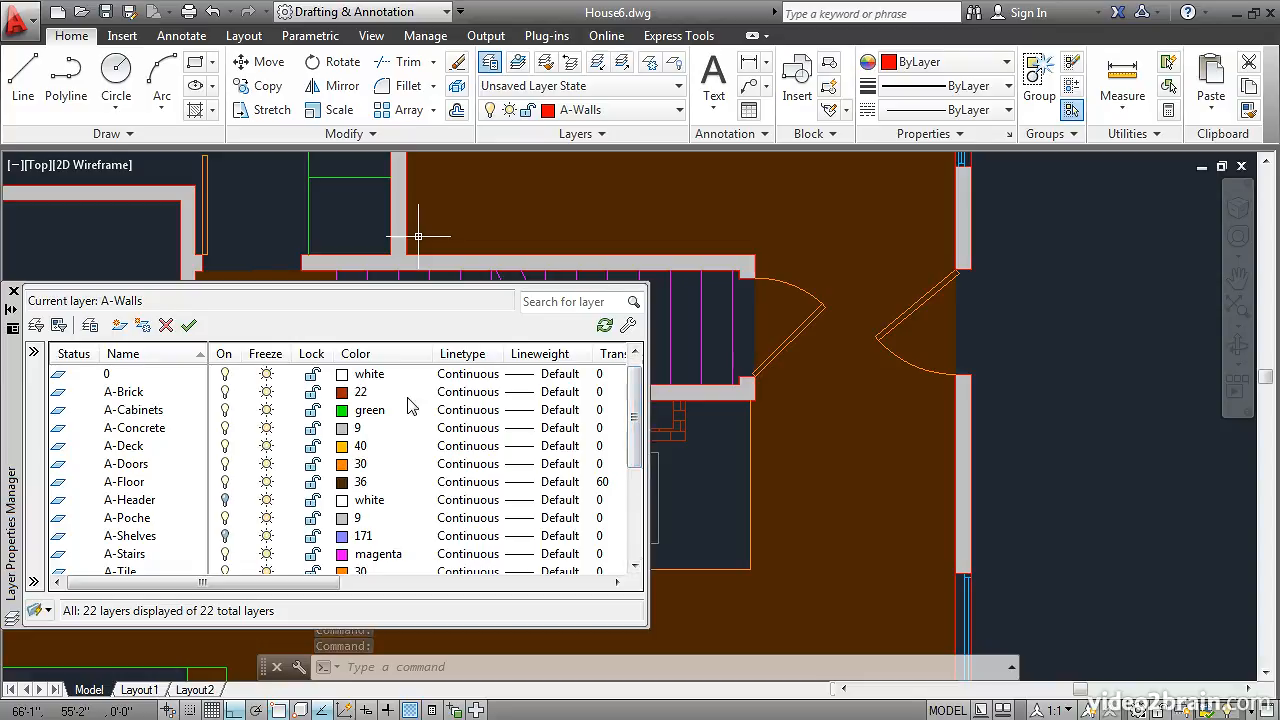
left_click(527, 398)
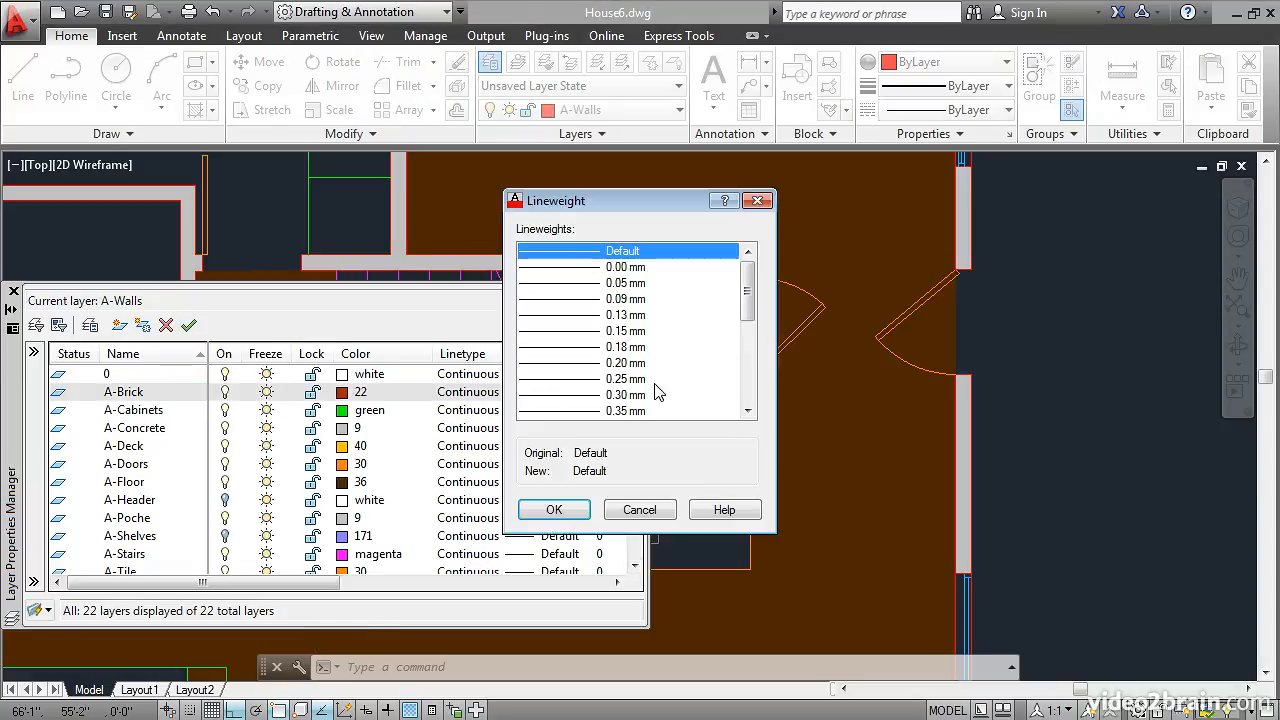
left_click_drag(747, 293, 748, 340)
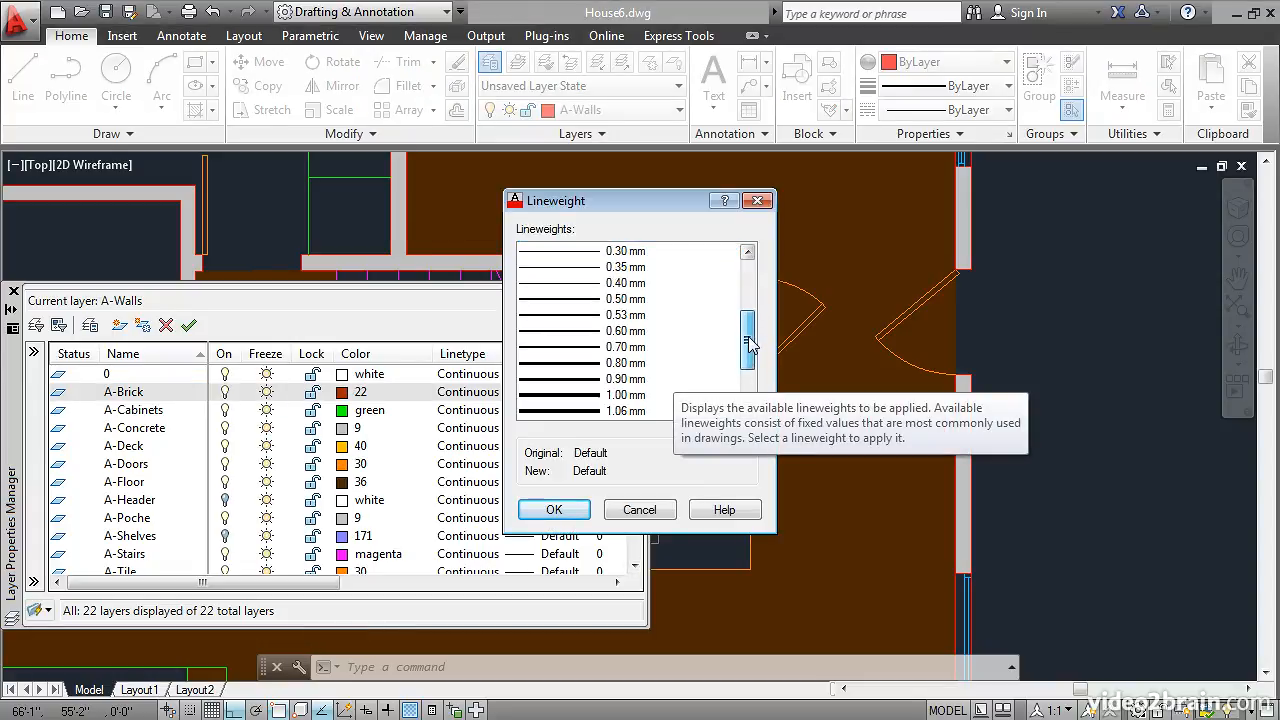
left_click(577, 349)
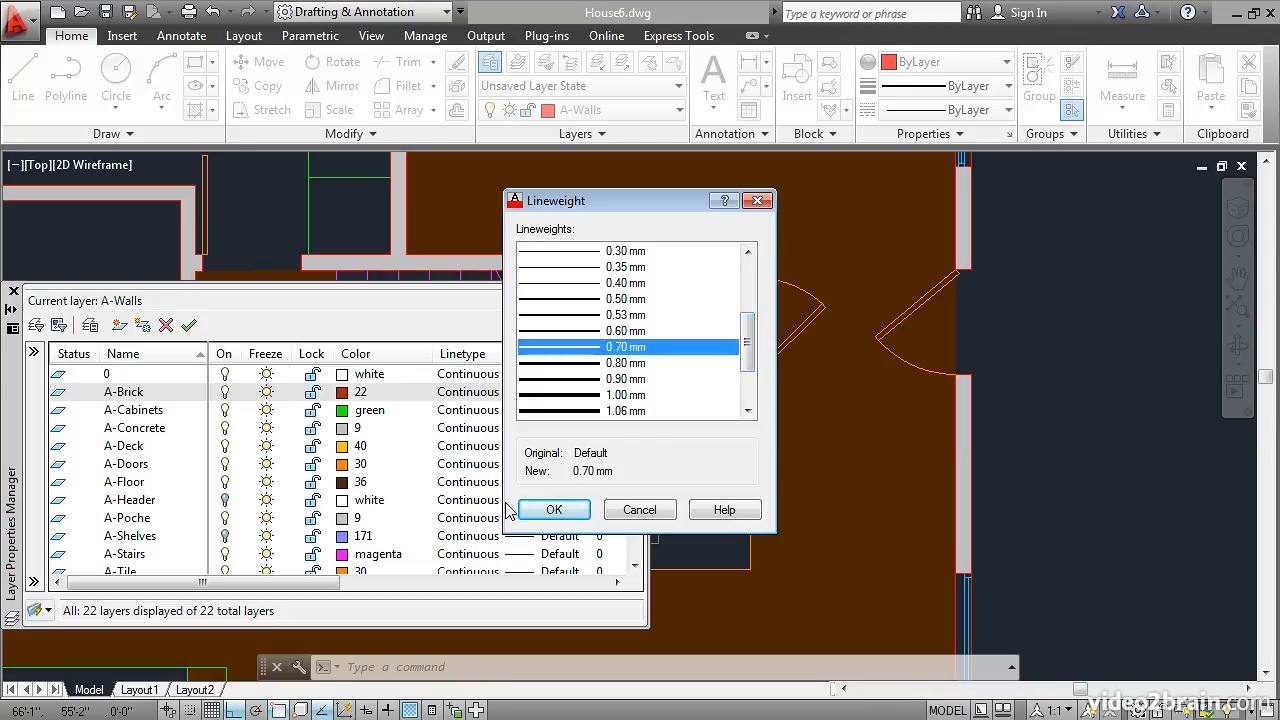
left_click(552, 510)
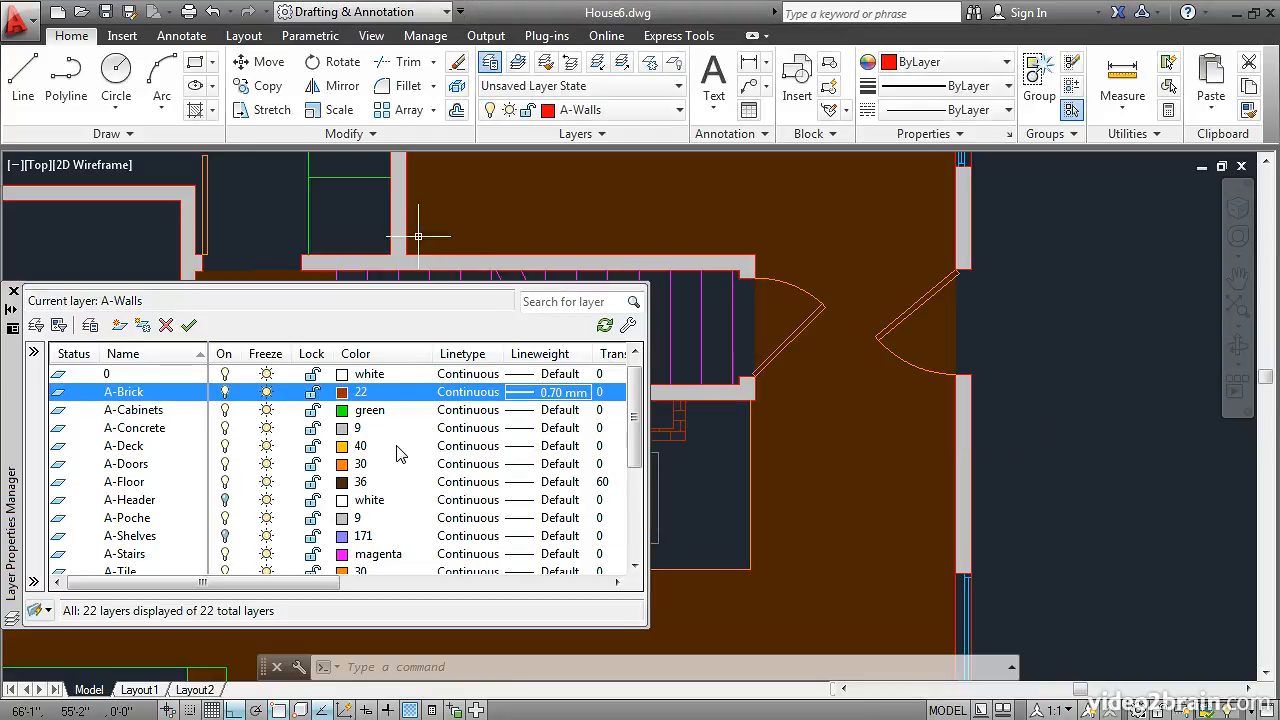
Assign a 0.20 mm lineweight to the A-Tile layer and close the layer manager.
left_click_drag(636, 420, 636, 438)
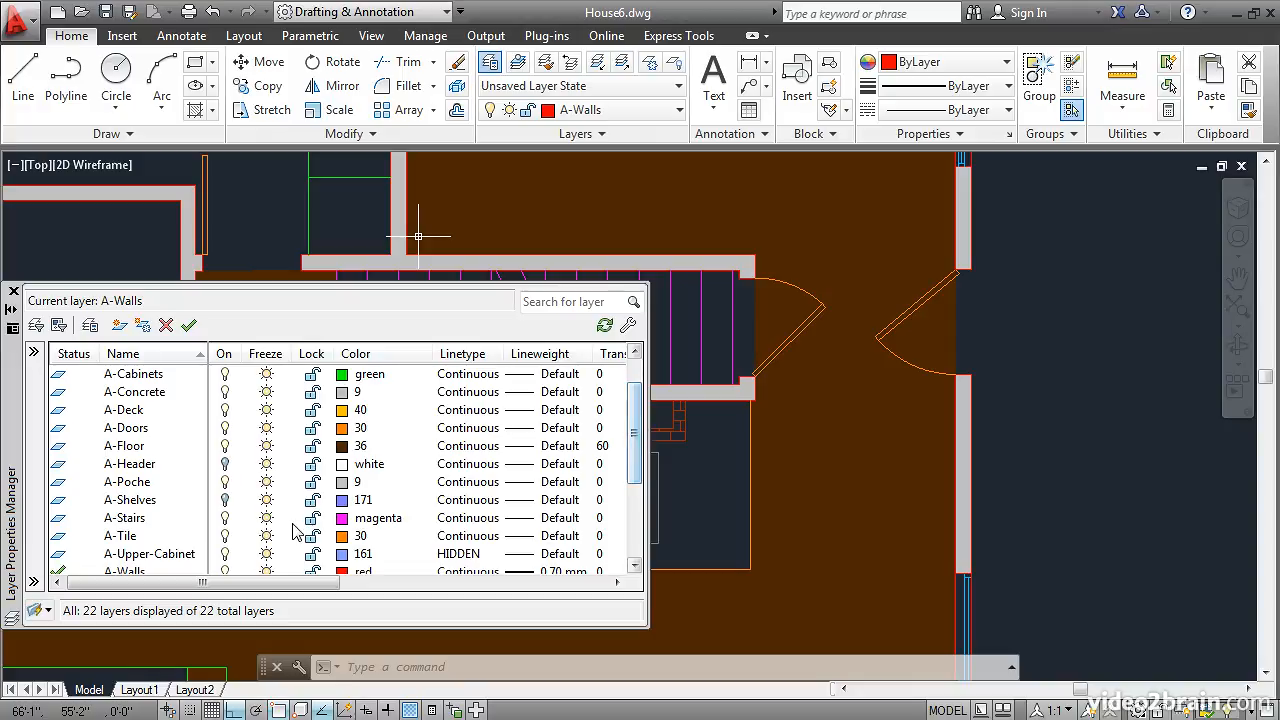
left_click(544, 537)
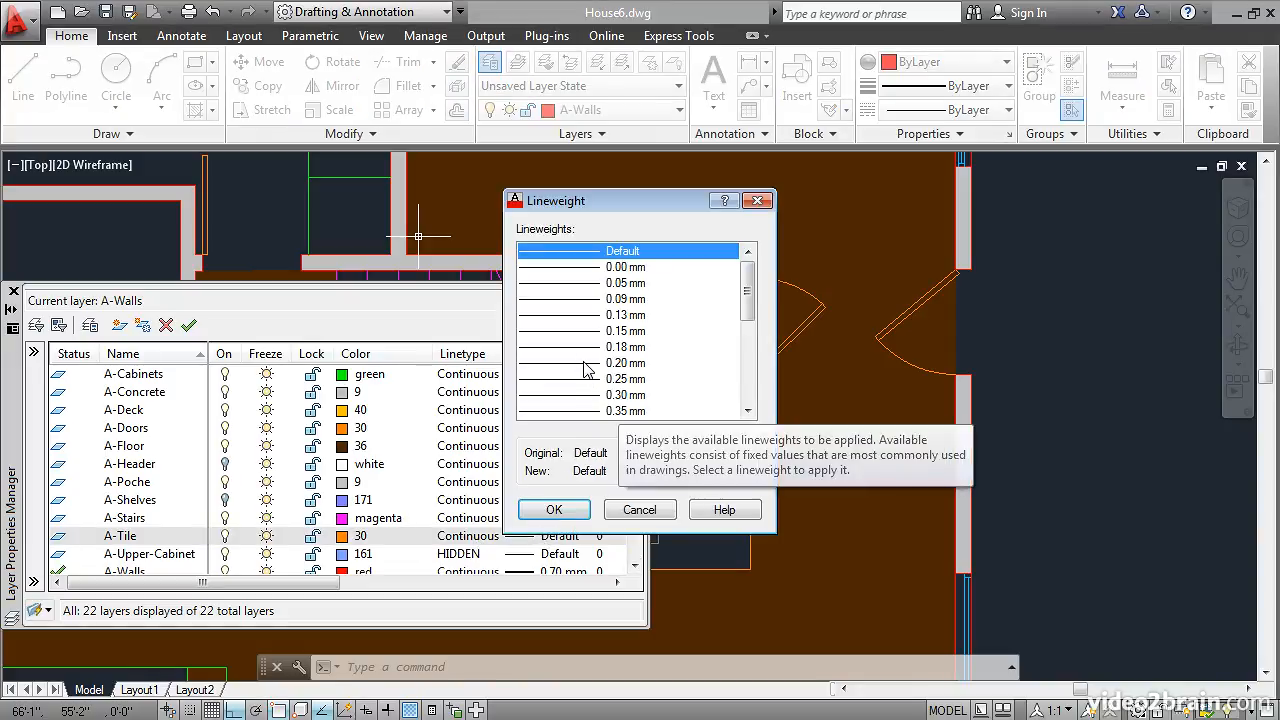
left_click(586, 363)
left_click(554, 509)
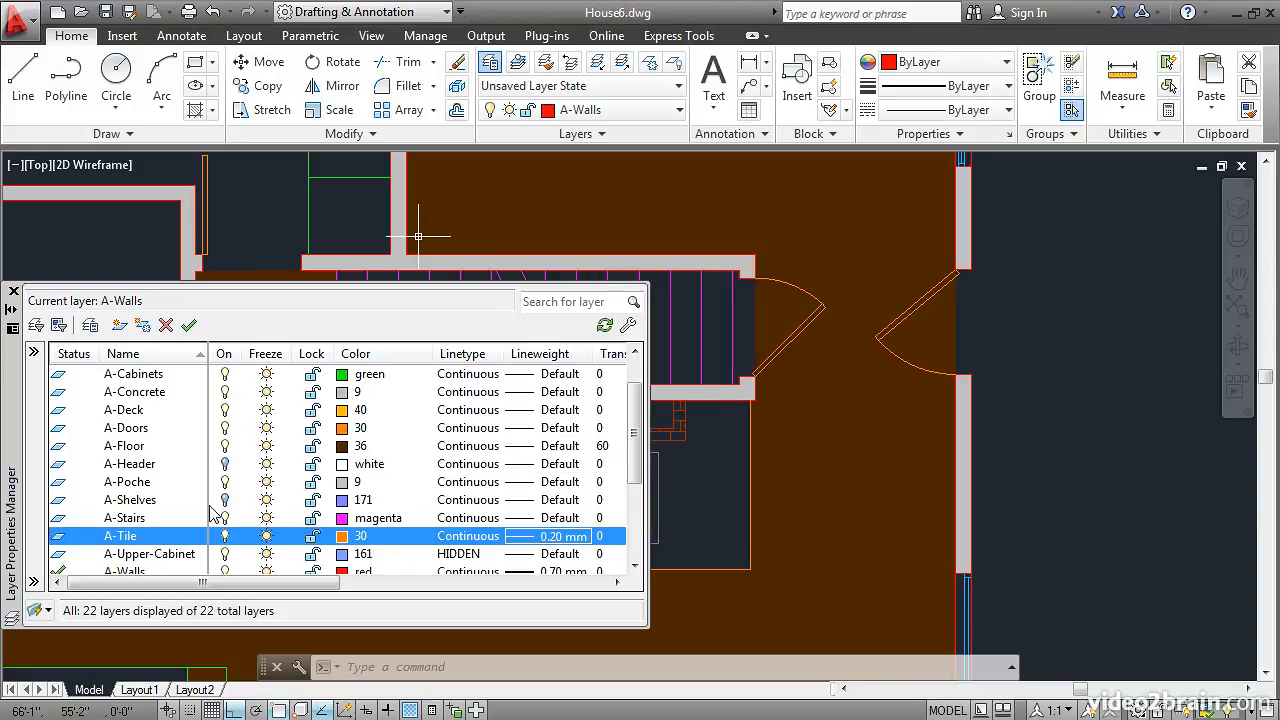
left_click(13, 291)
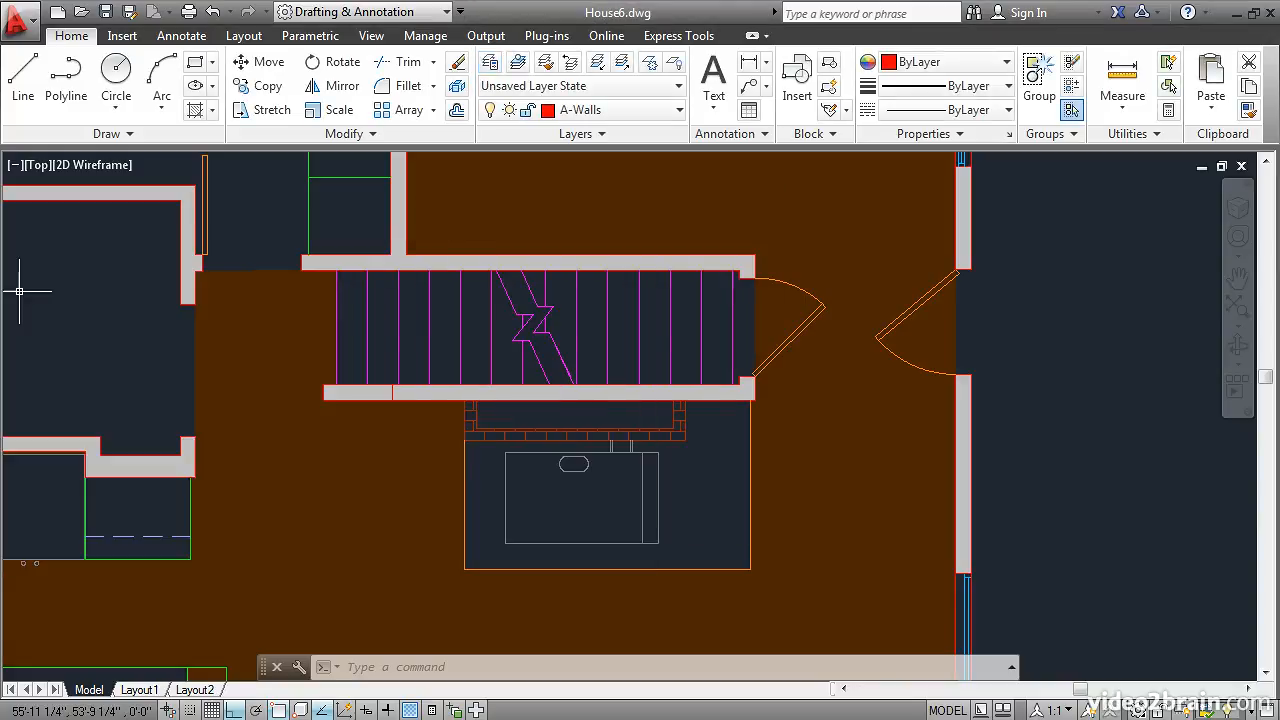
Turn on the display of lineweights and inspect the brick and tile lines around the hearth up close.
left_click(388, 710)
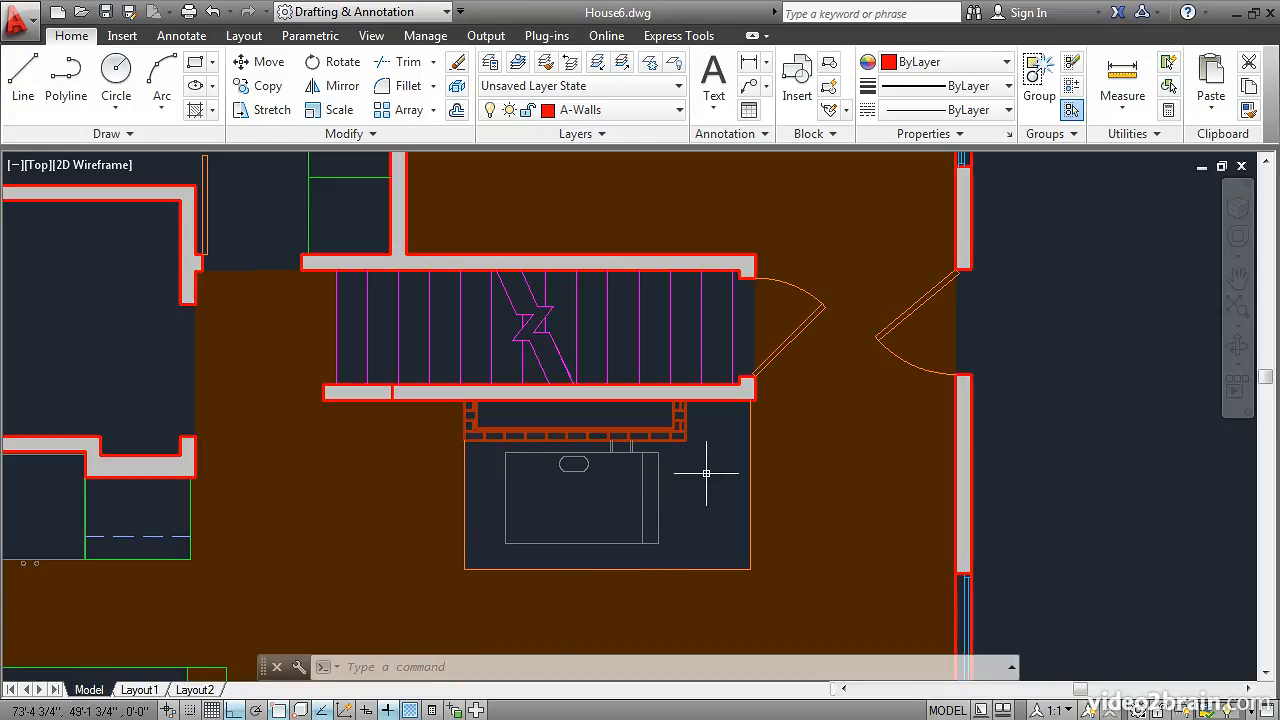
scroll(706, 473, "up", 2)
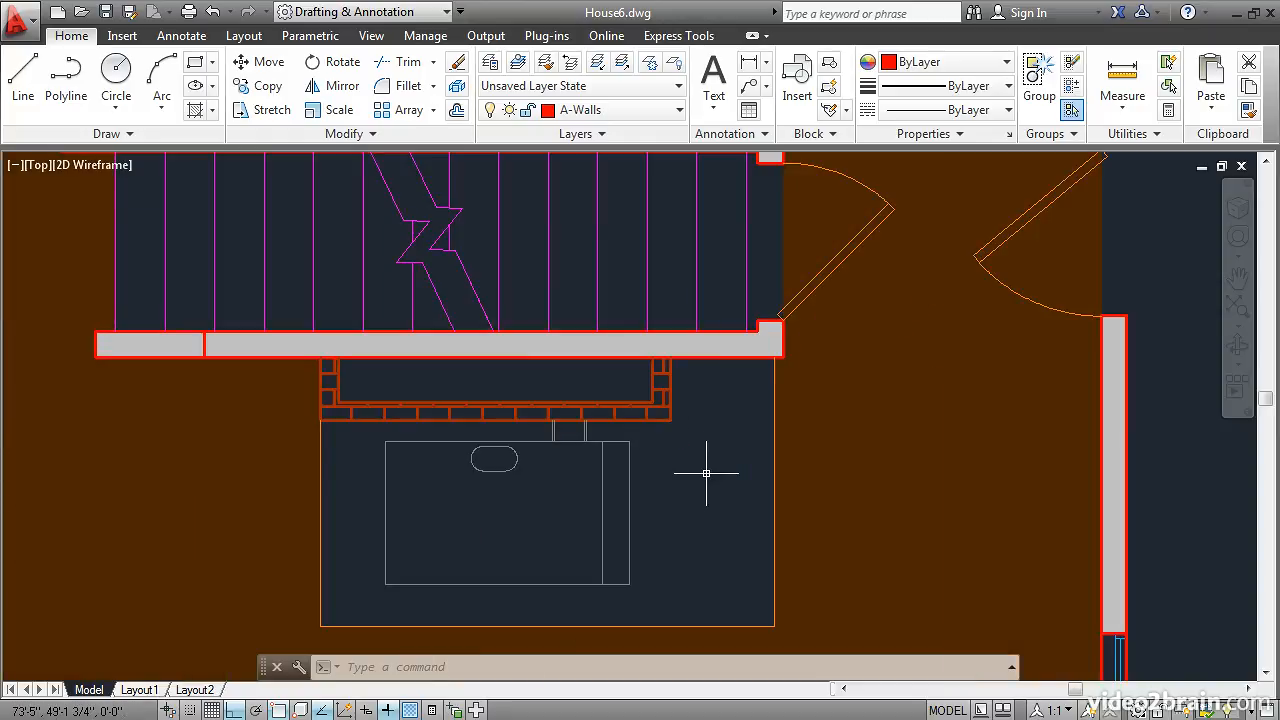